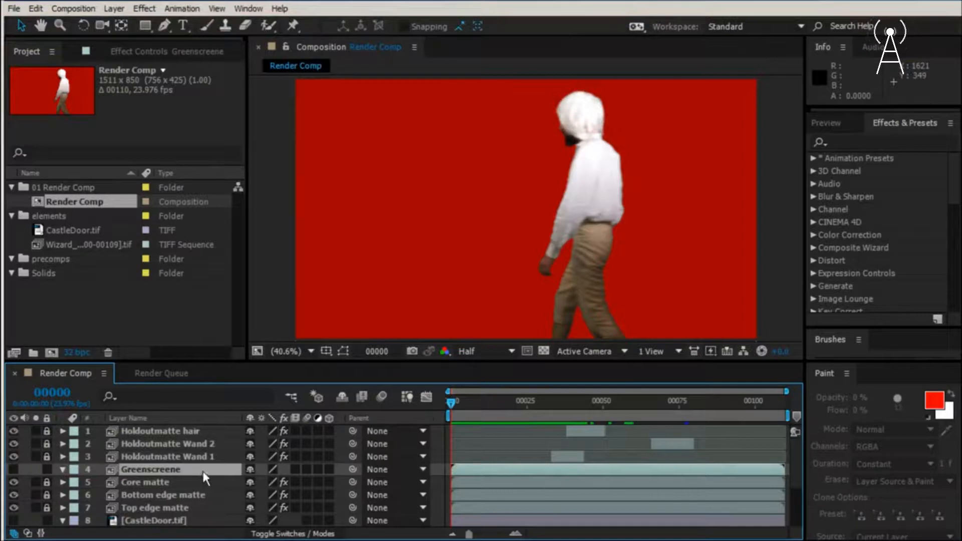
Duplicate the Greenscreene layer and rename the copy Shadow matte.
key("ctrl+d")
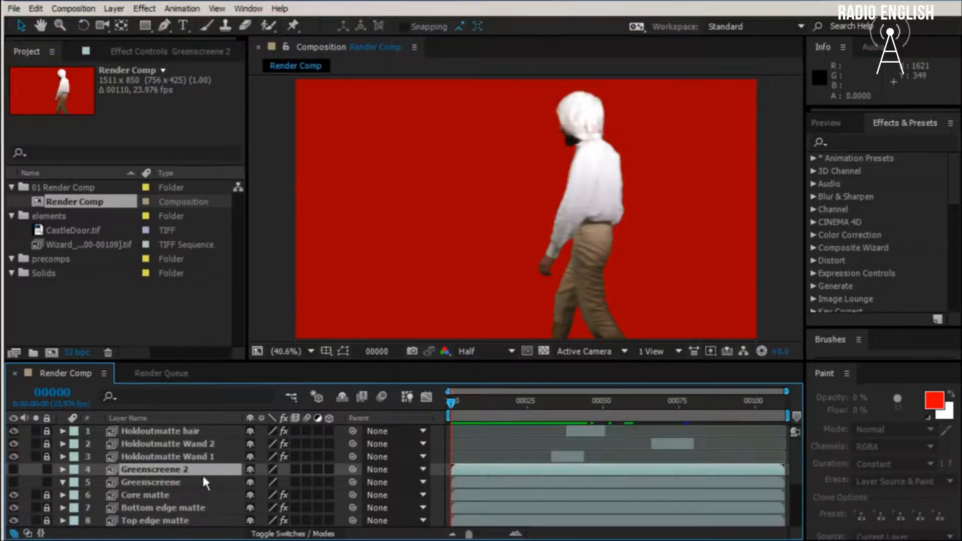
key("Return")
type("S")
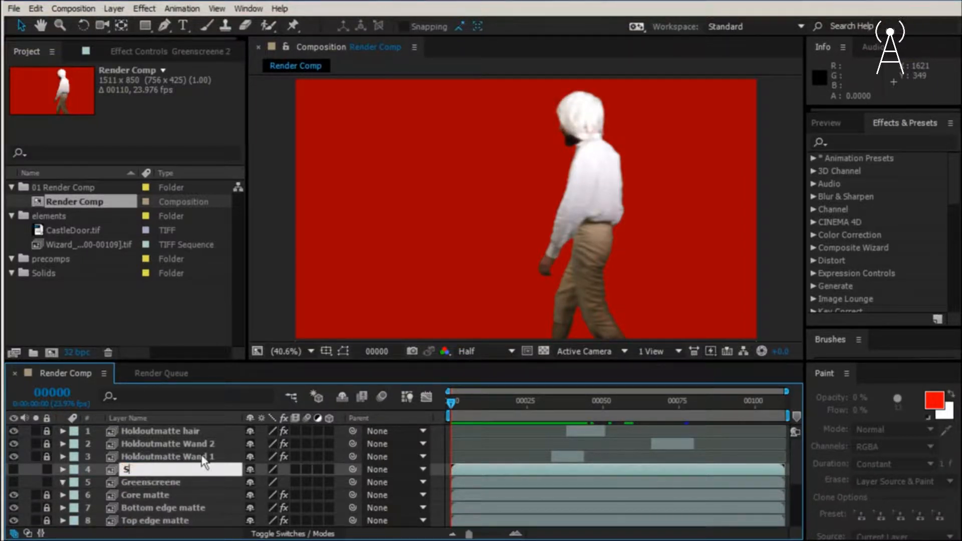
type("hadow matt")
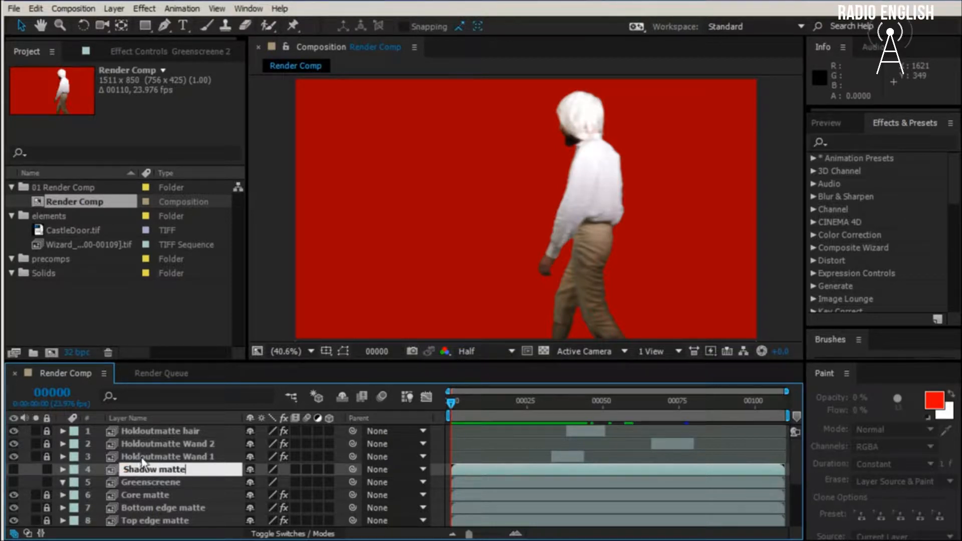
type("e")
key("Return")
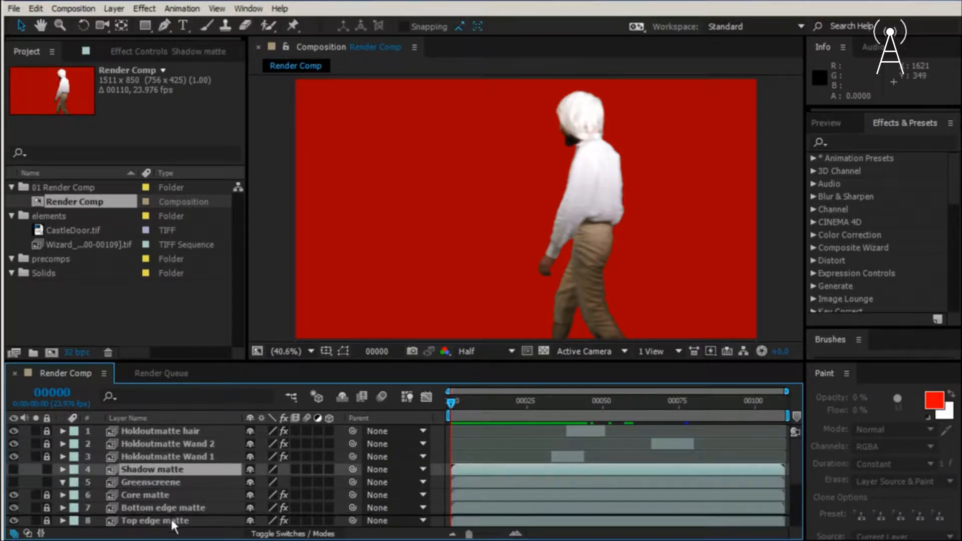
Move the Shadow matte layer down the stack to directly above CastleDoor.tif and make it visible.
scroll(170, 517, "down", 4)
key("ctrl+[")
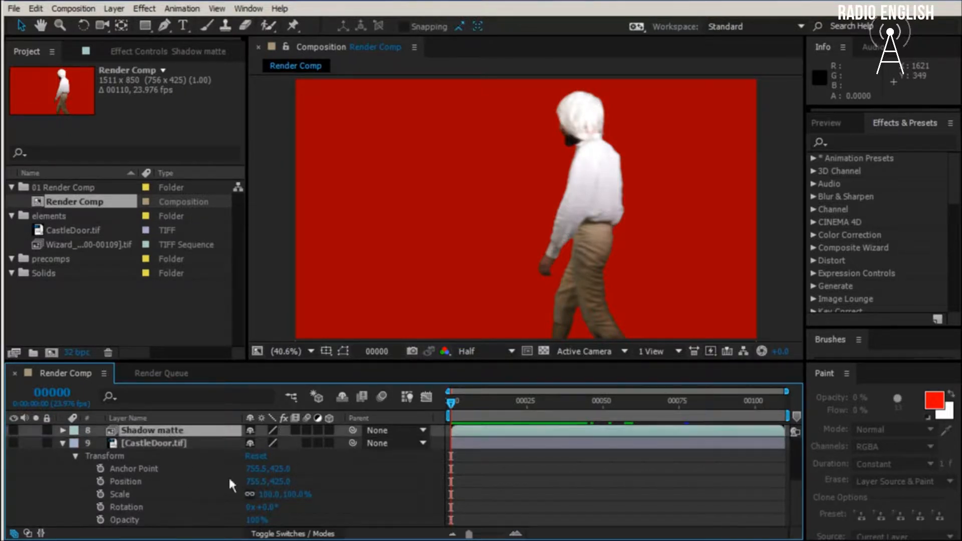
left_click(12, 429)
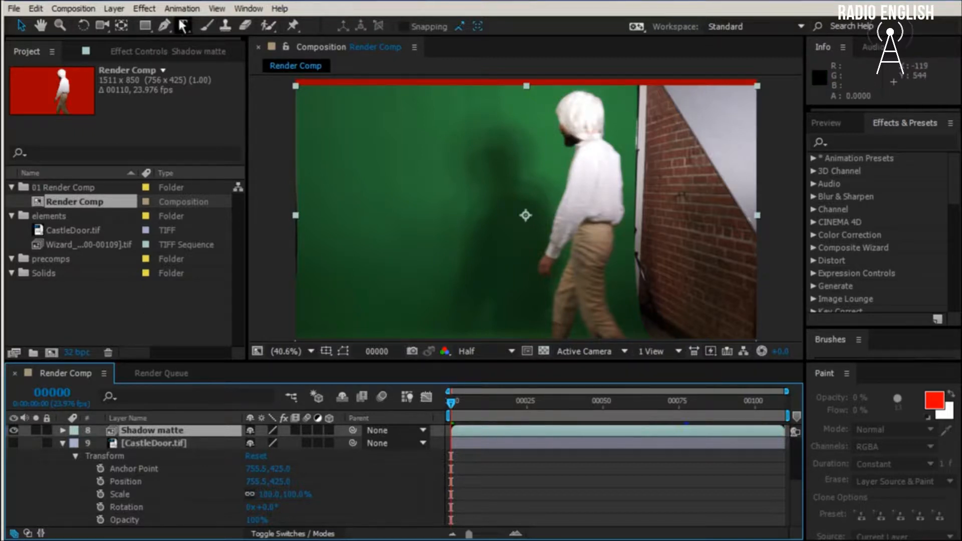
Apply the Keylight (1.2) effect to Shadow matte and sample the green backdrop beside the actor as its Screen Colour.
left_click(145, 8)
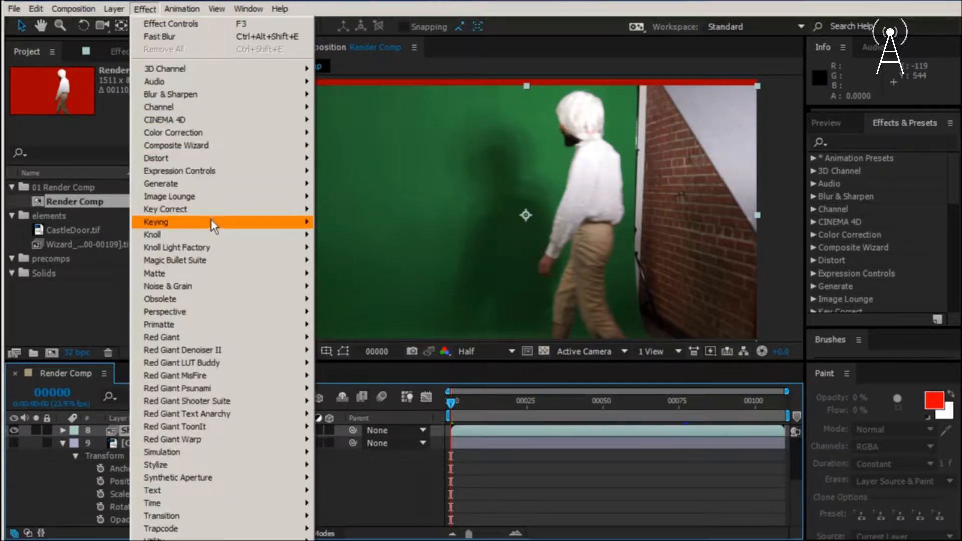
mouse_move(215, 222)
left_click(389, 324)
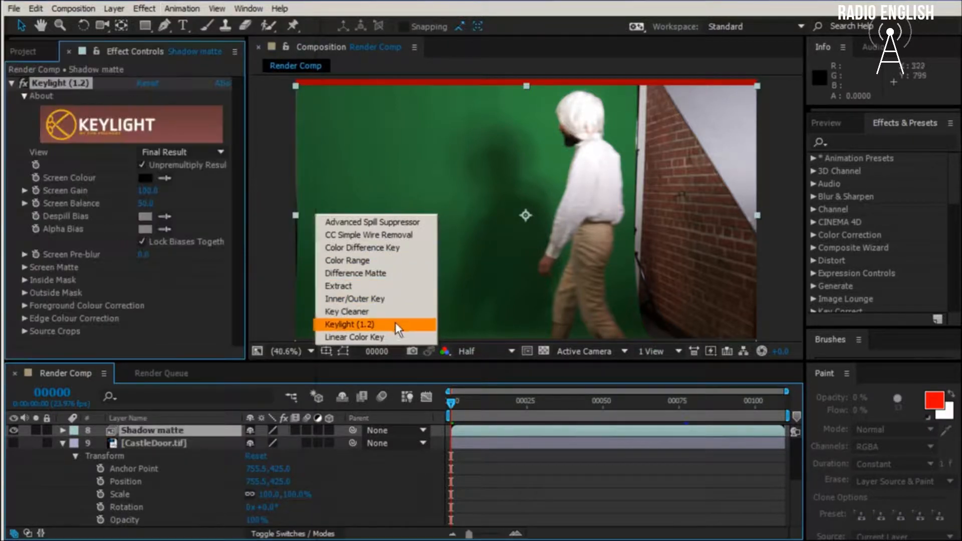
left_click(165, 174)
left_click(556, 157)
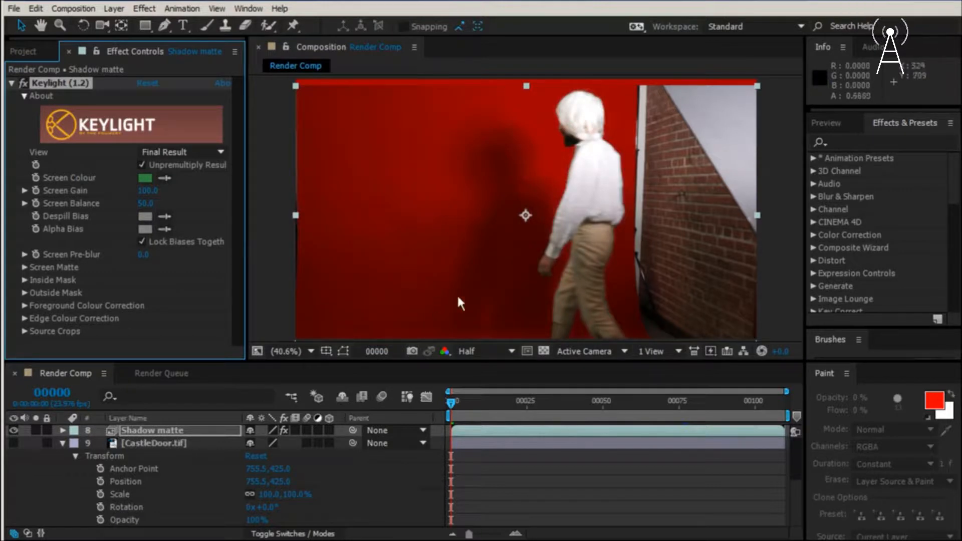
Set Keylight's Screen Matte Clip Black to 30 and Clip White to 81, and show the CastleDoor.tif background.
left_click(24, 267)
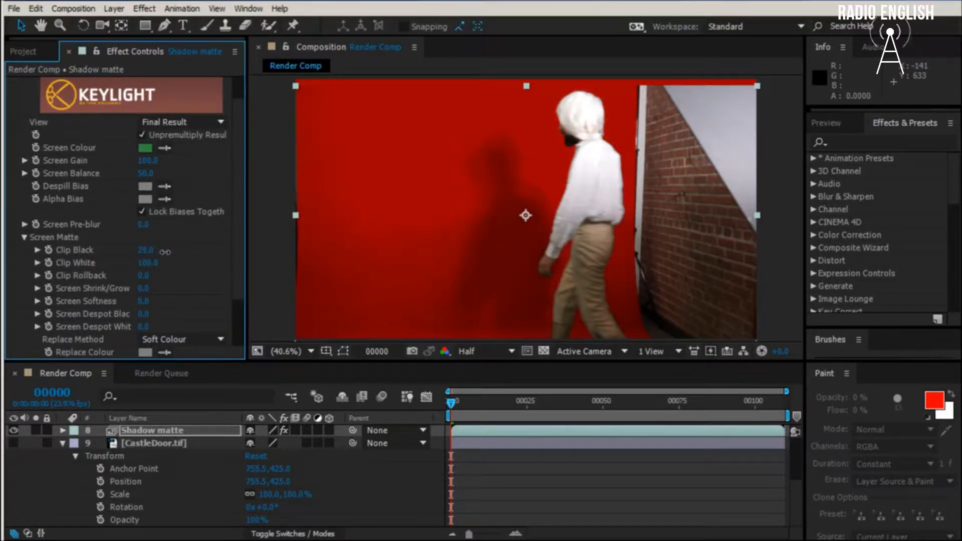
mouse_move(175, 252)
left_mouse_down()
mouse_move(188, 253)
mouse_move(167, 252)
left_mouse_up()
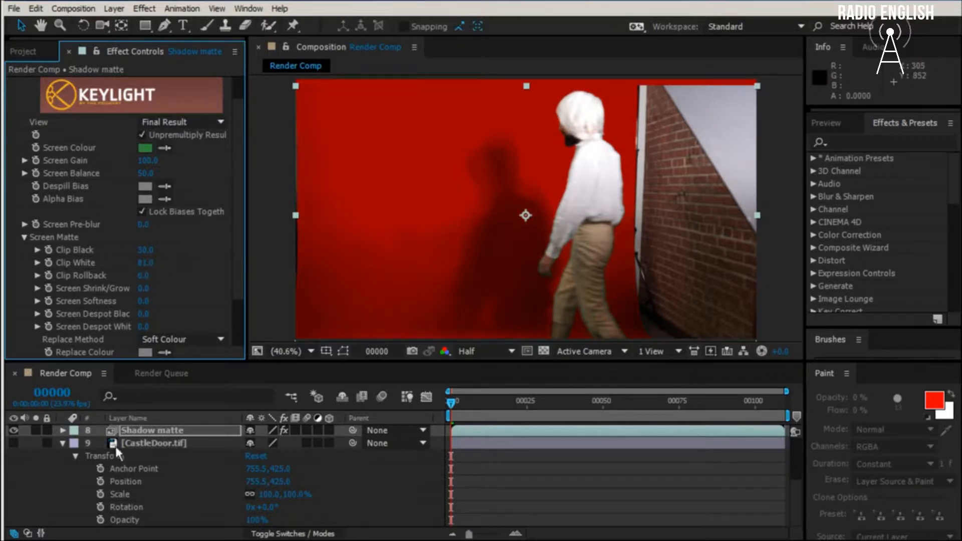
left_click(12, 442)
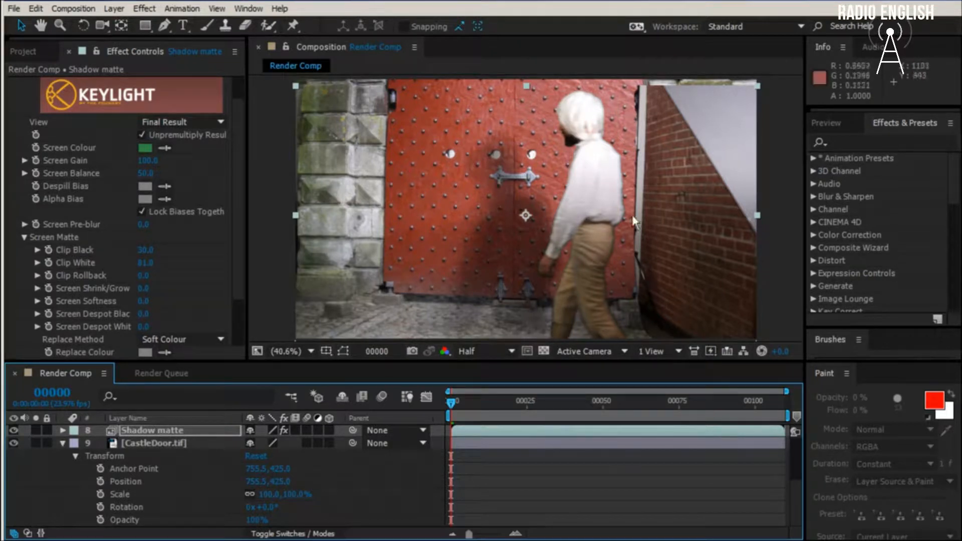
Draw a closed RotoBezier mask on Shadow matte around the actor's cast shadow, extending below the frame and skirting his leg and hand.
left_click(144, 431)
left_click(163, 27)
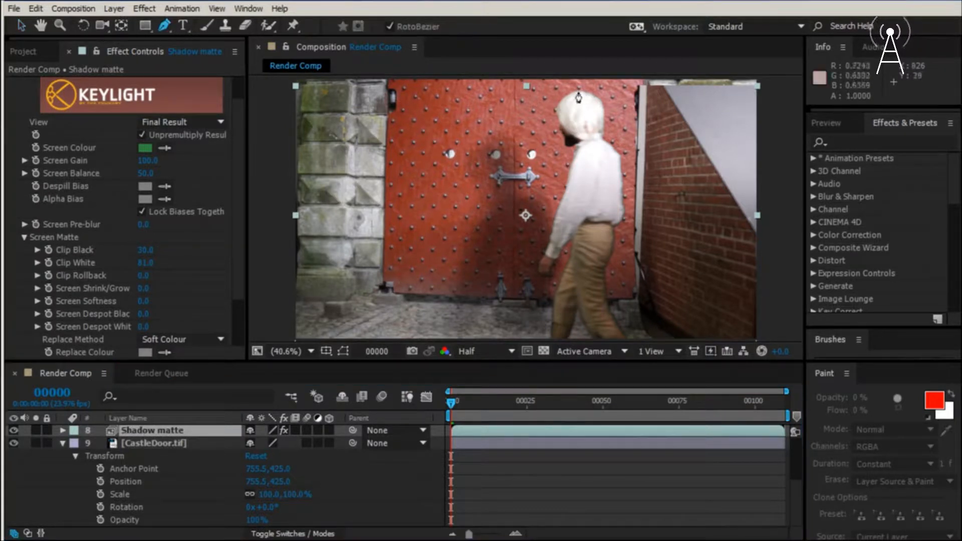
left_click(513, 125)
left_click(468, 129)
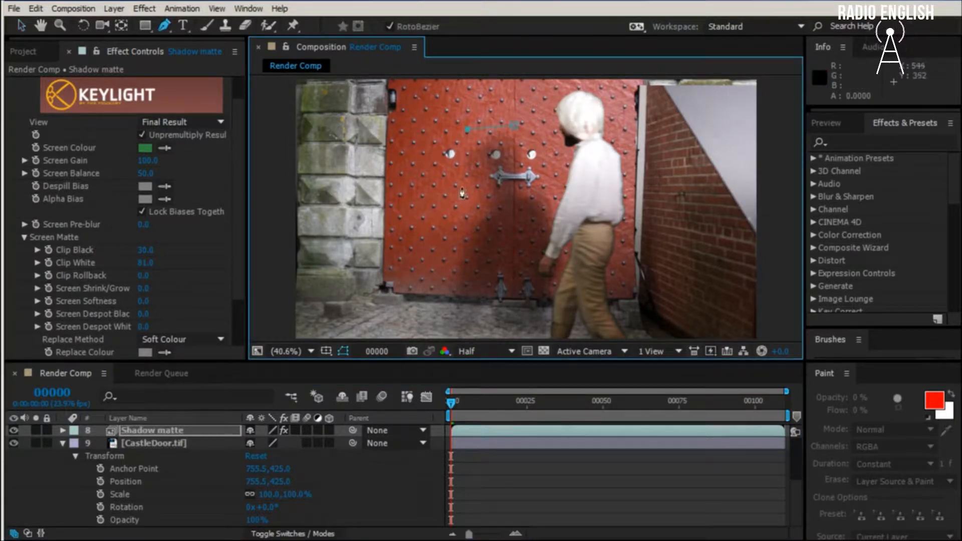
left_click(453, 241)
left_click(457, 306)
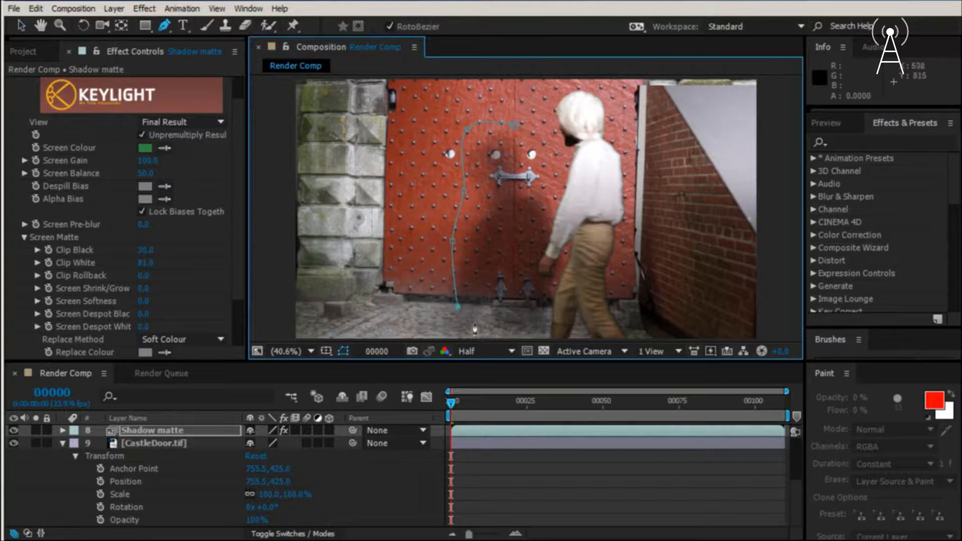
scroll(497, 331, "down", 2)
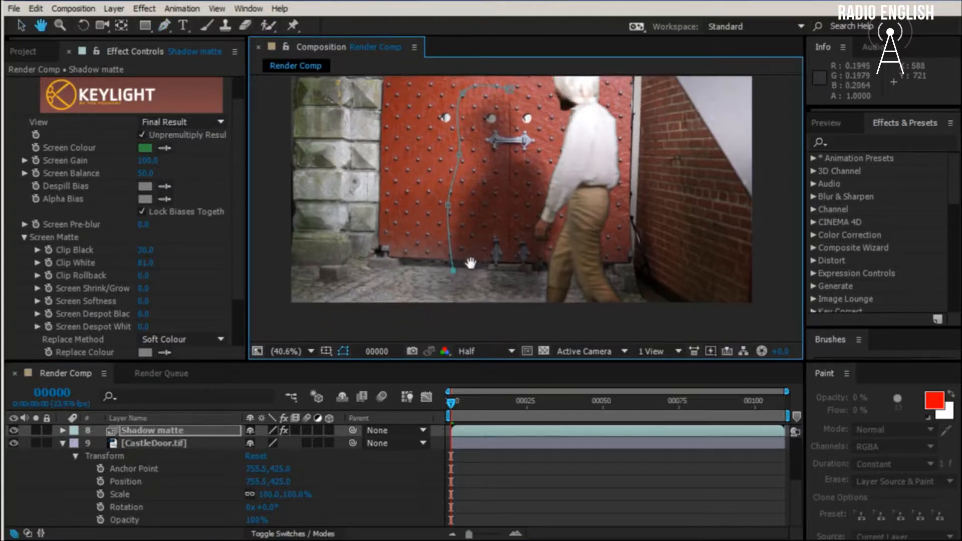
left_click(498, 321)
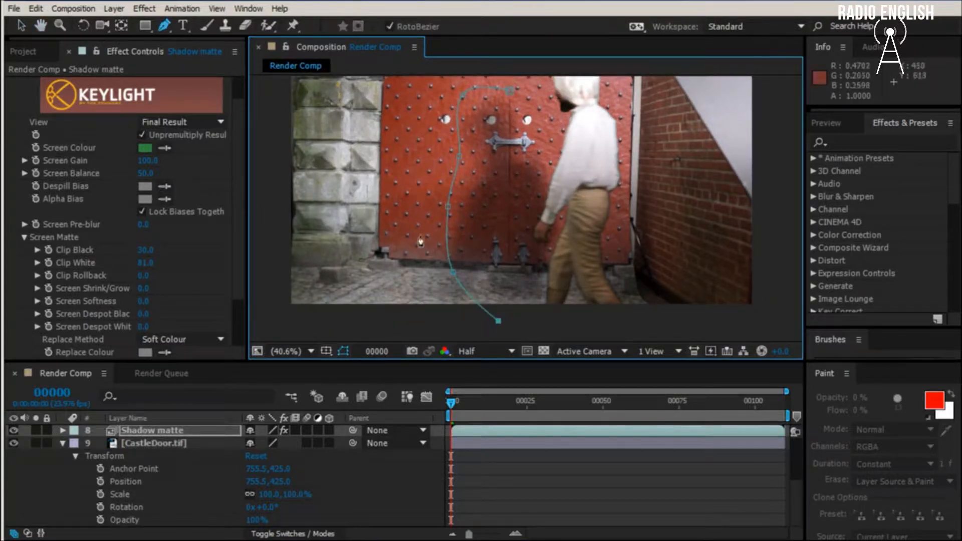
left_click(546, 319)
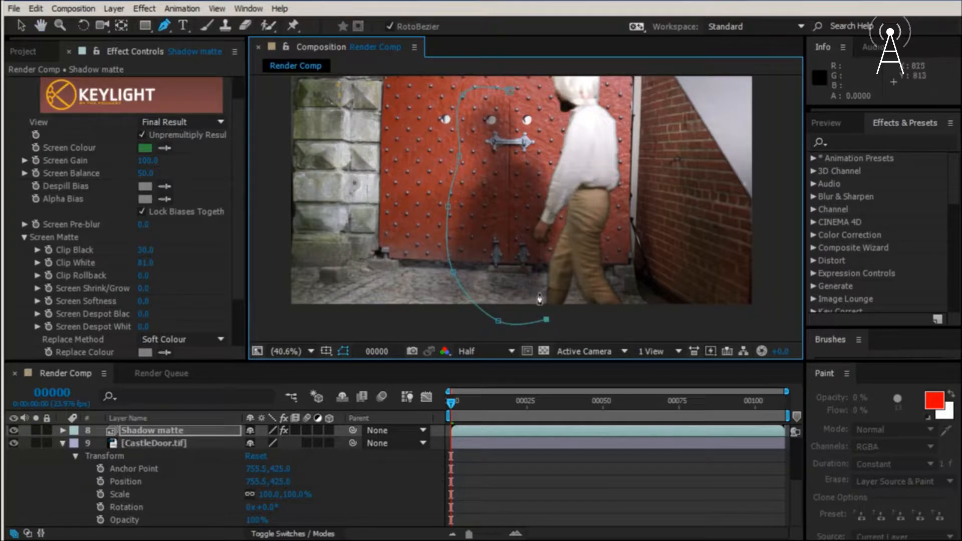
left_click(539, 292)
left_click(544, 255)
left_click(551, 232)
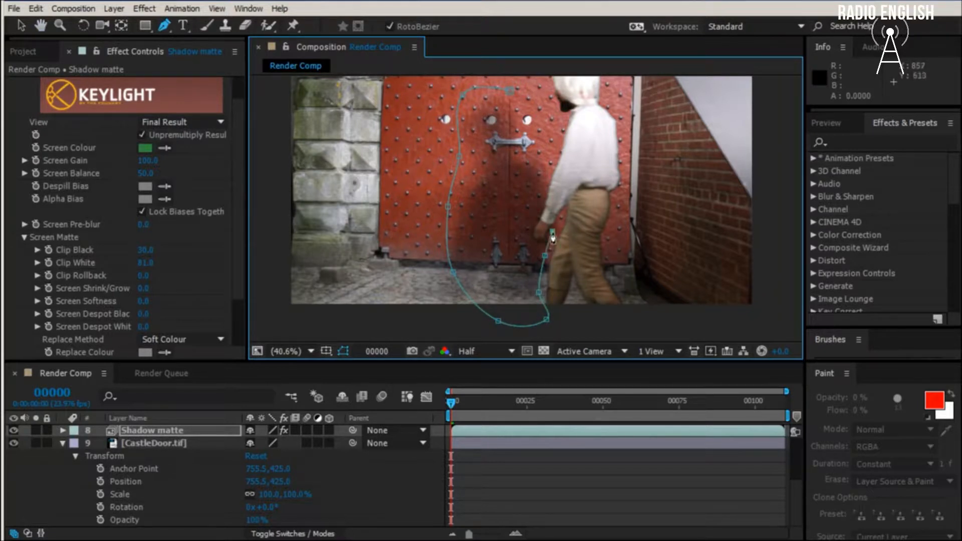
left_click(545, 190)
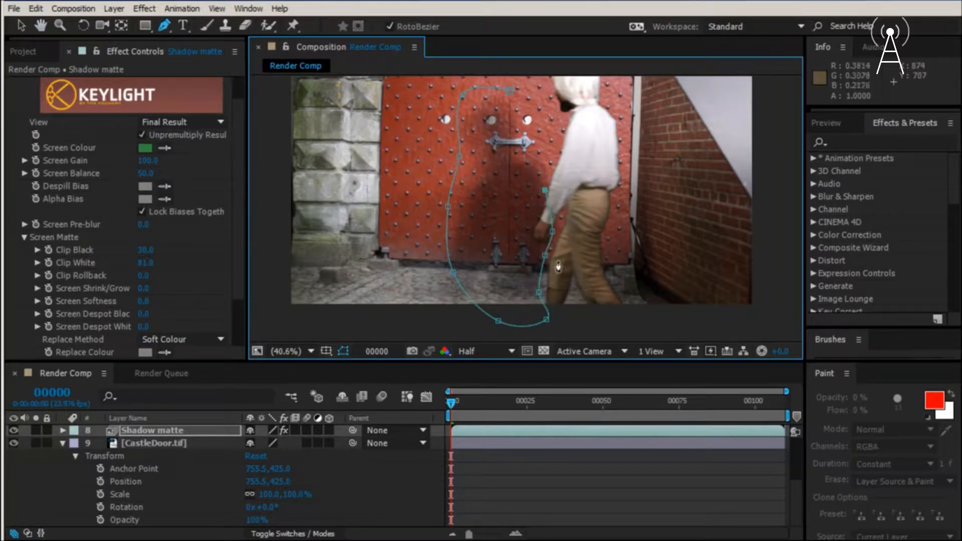
left_click(531, 160)
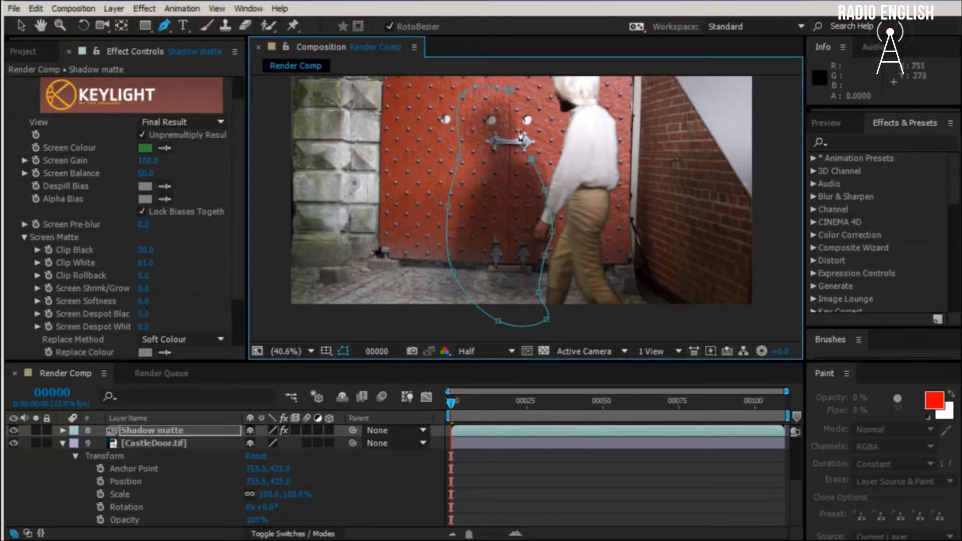
left_click(509, 91)
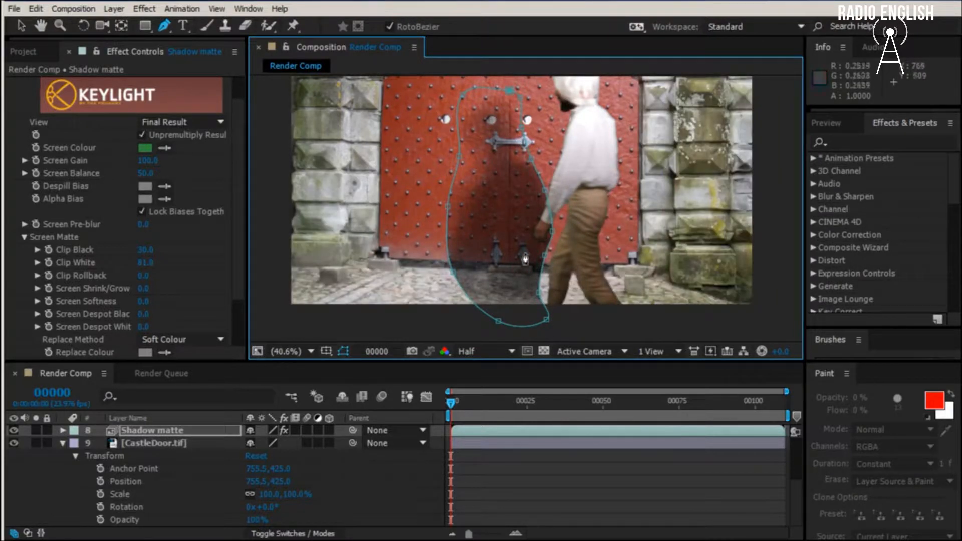
Check the masked shadow against the plain red background by comparing frames 0 and 1 with CastleDoor.tif temporarily hidden.
left_click(70, 482)
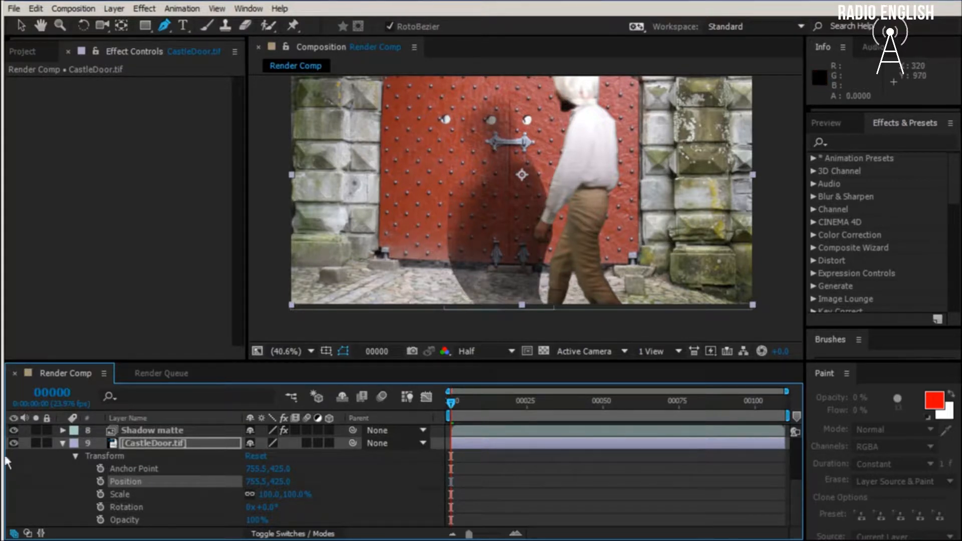
left_click(14, 443)
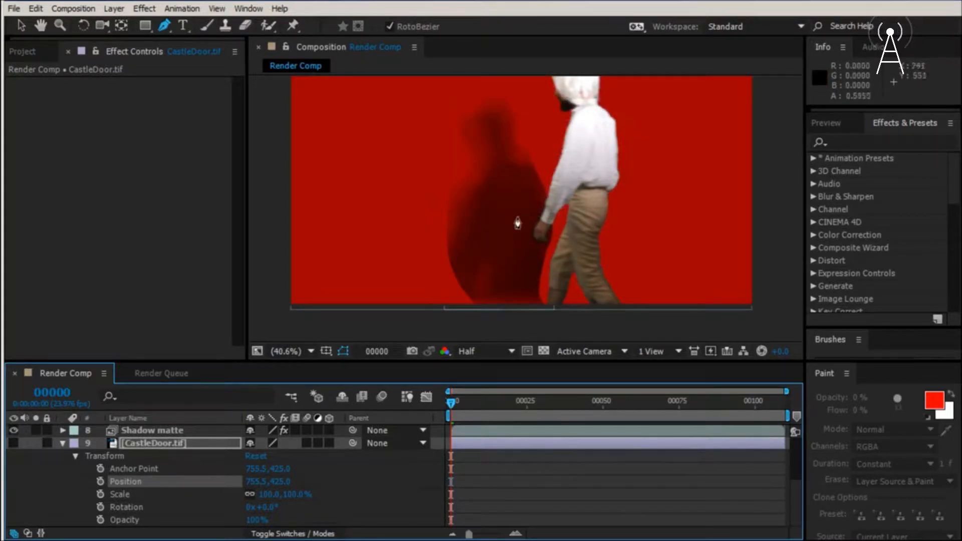
key("Page_Down")
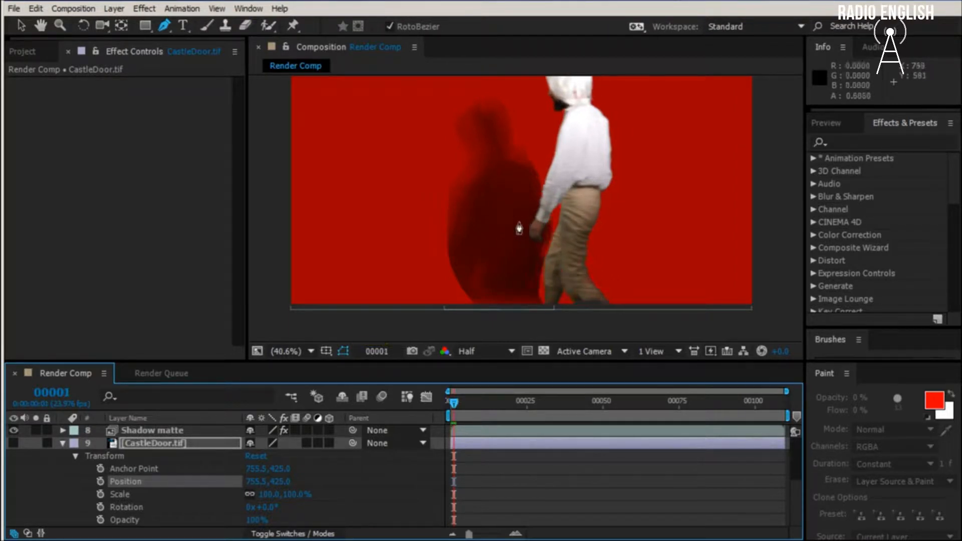
key("Page_Up")
key("Page_Down")
key("Page_Up")
key("Page_Down")
key("Page_Up")
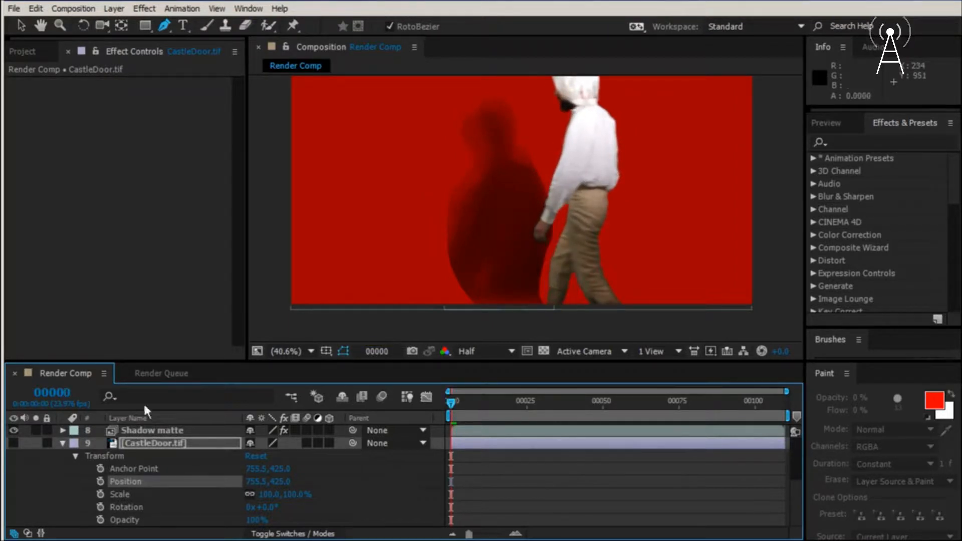
left_click(11, 441)
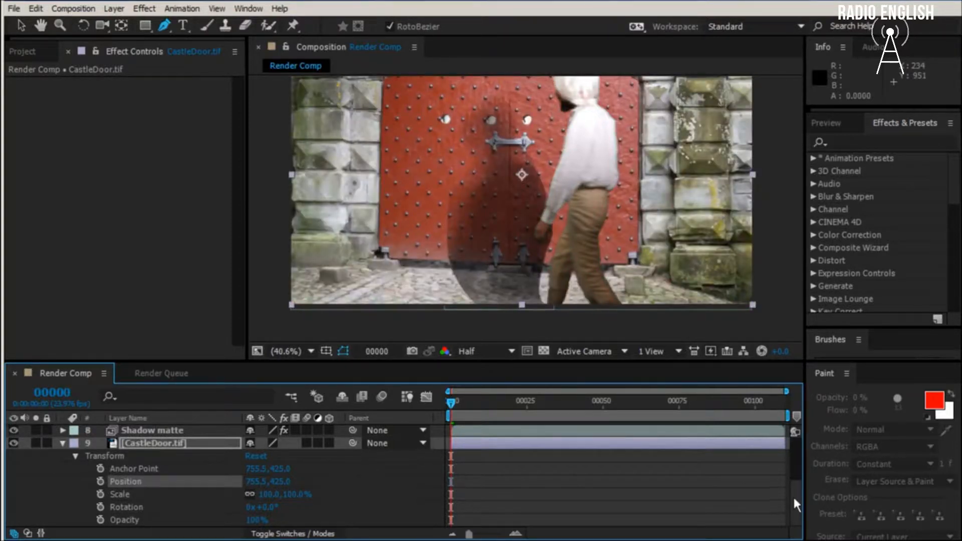
Add a Fast Blur effect to the Shadow matte layer with Blurriness set to 47.
left_click(162, 430)
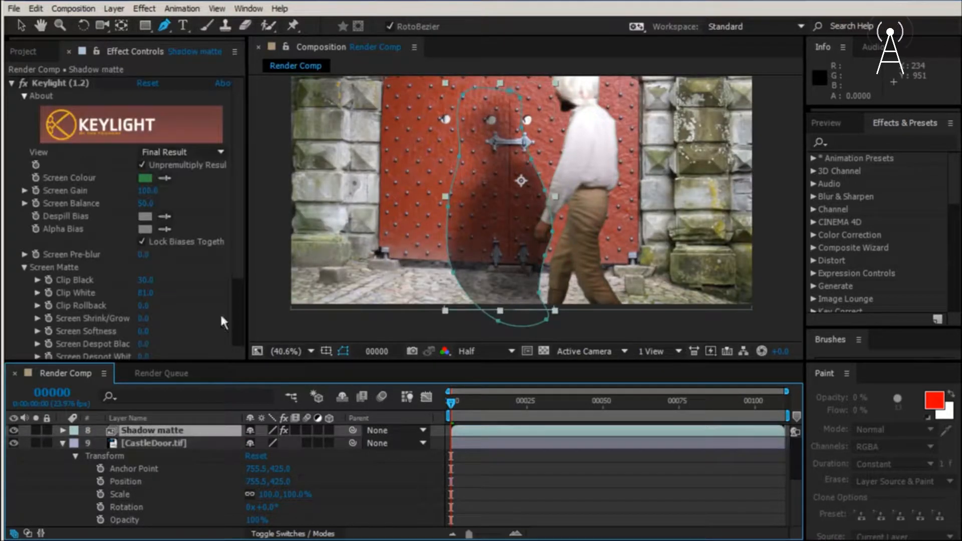
left_click(146, 8)
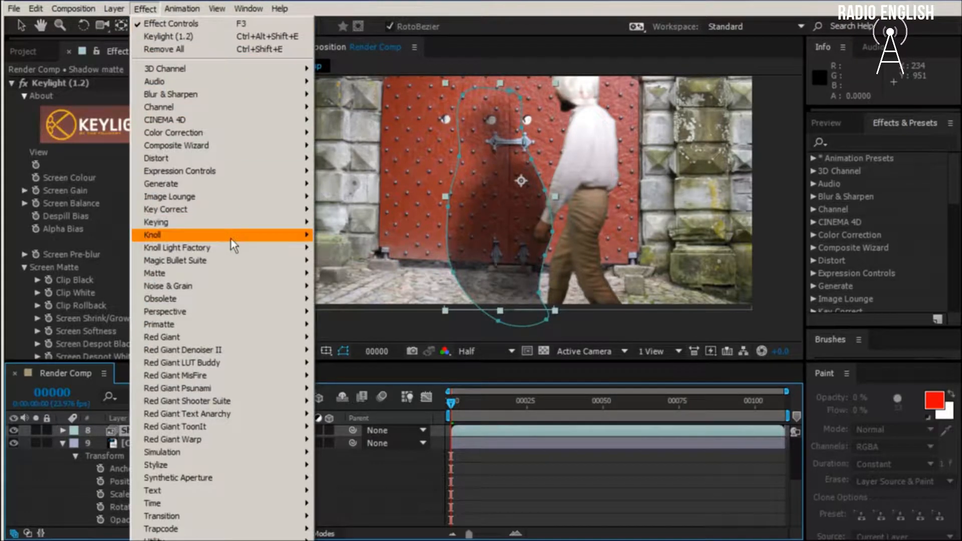
mouse_move(274, 95)
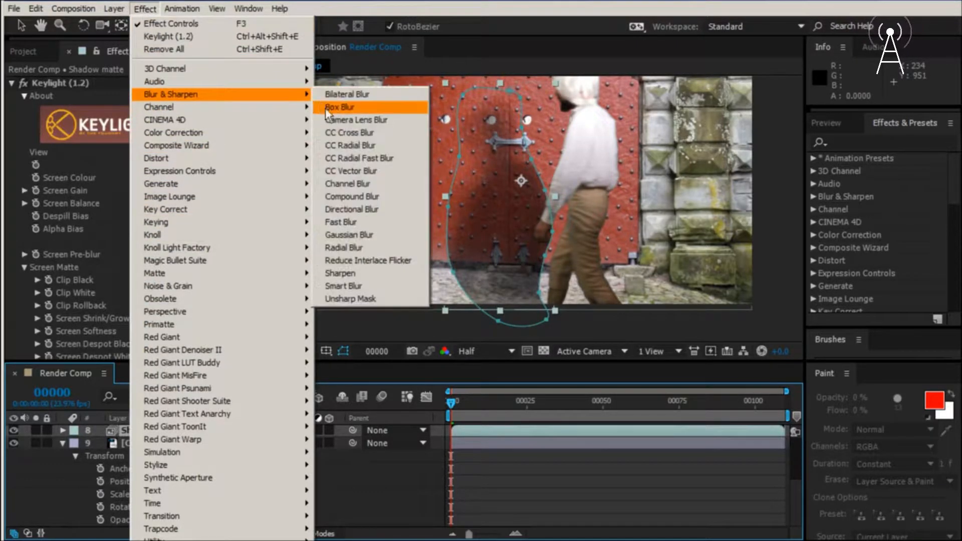
left_click(375, 221)
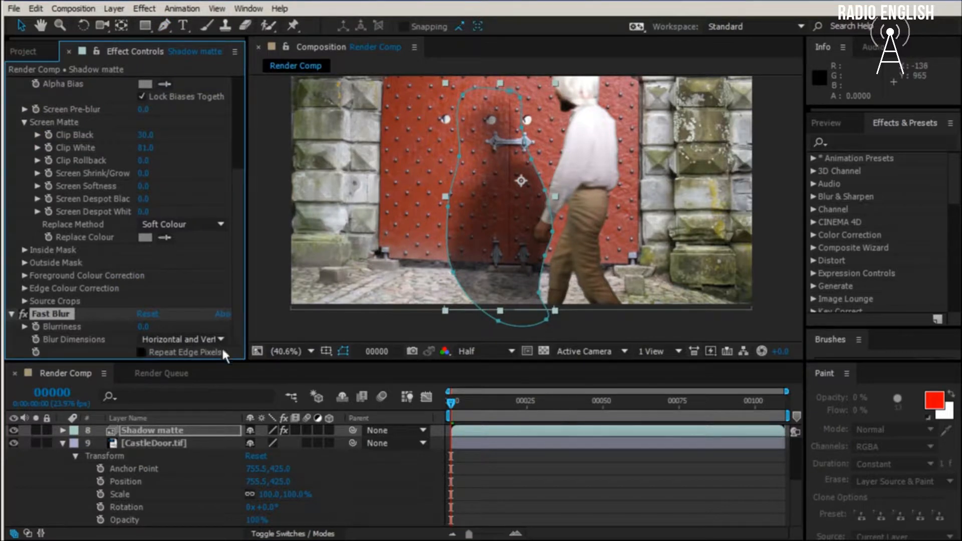
left_click_drag(145, 328, 198, 334)
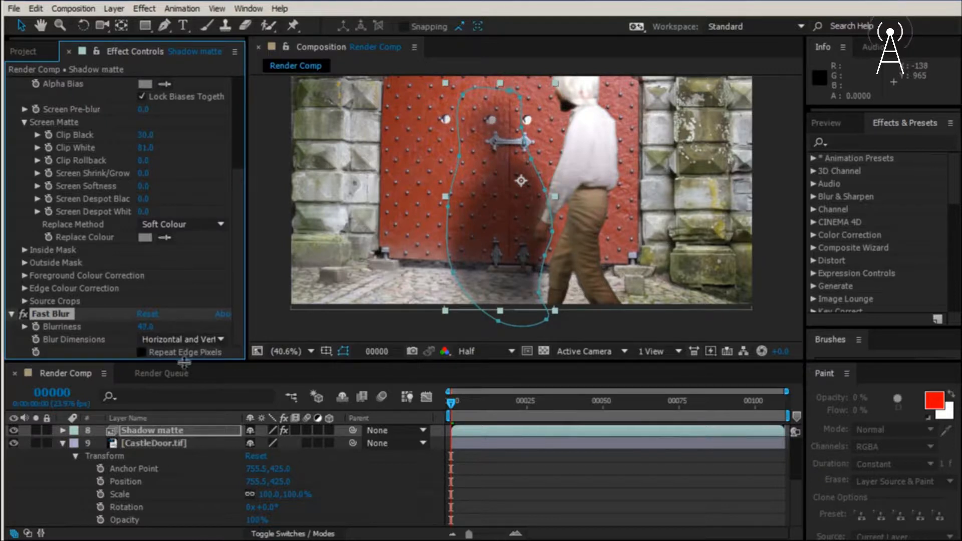
Deselect Shadow matte and solo it at 100% zoom to inspect the blurred shadow around the actor's hand.
left_click(125, 423)
left_click(151, 430)
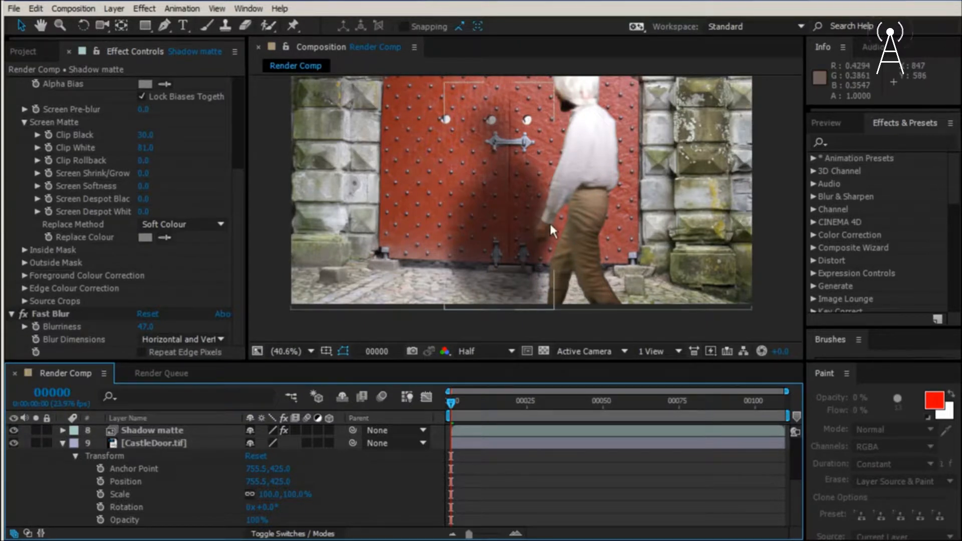
key("slash")
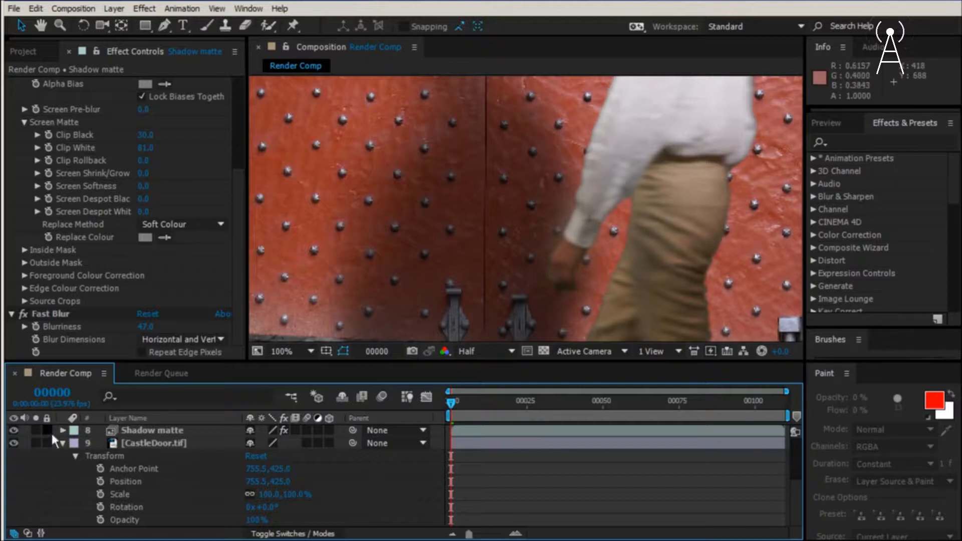
left_click(35, 429)
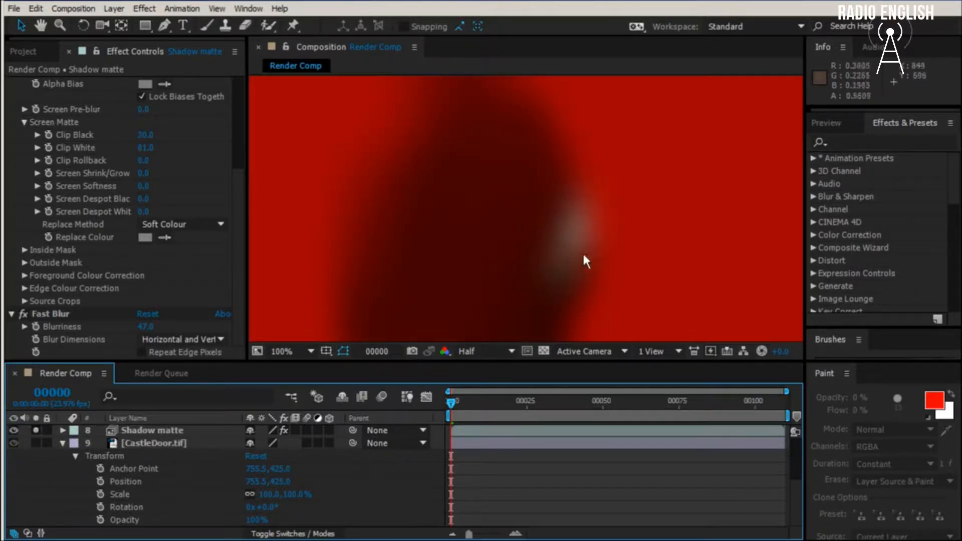
Turn off solo on the Shadow matte layer and set its blending mode to Multiply.
left_click(35, 429)
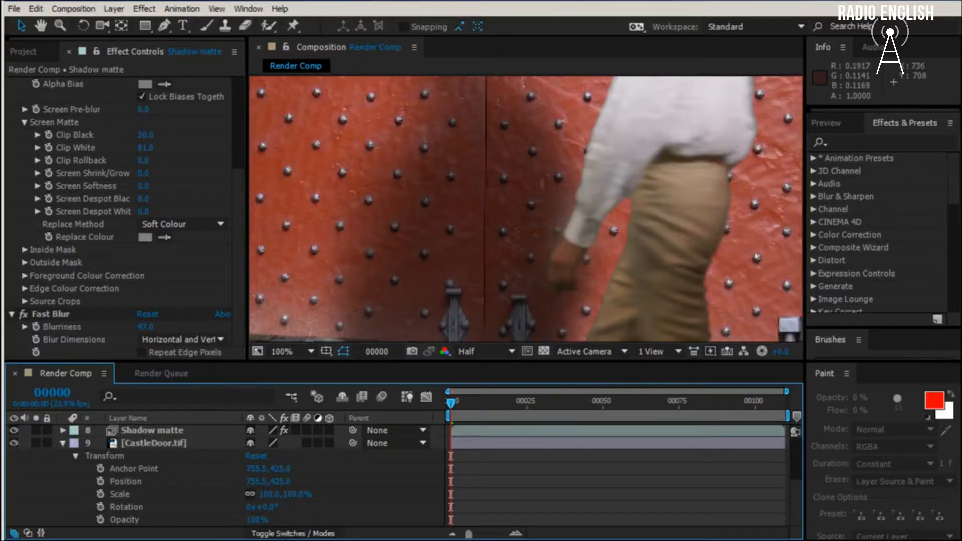
left_click(284, 534)
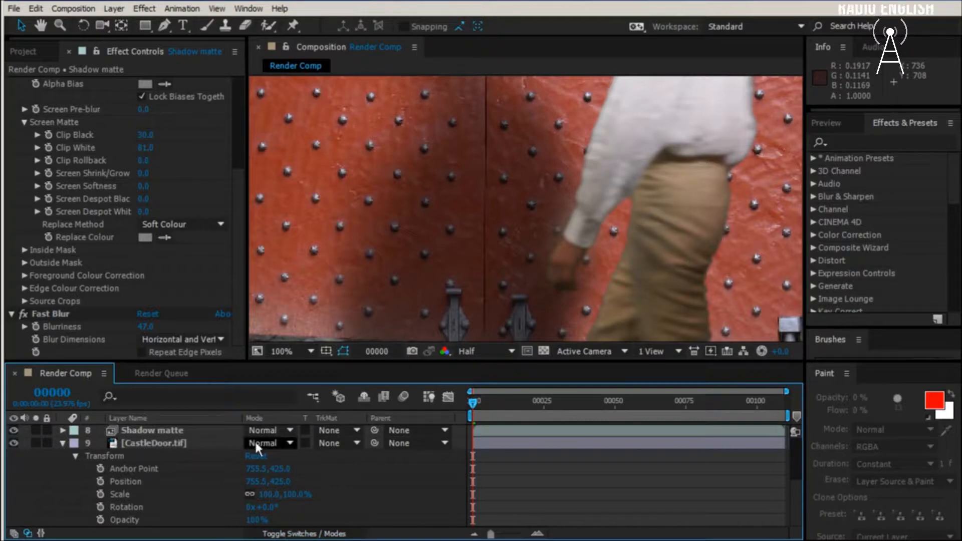
left_click(259, 429)
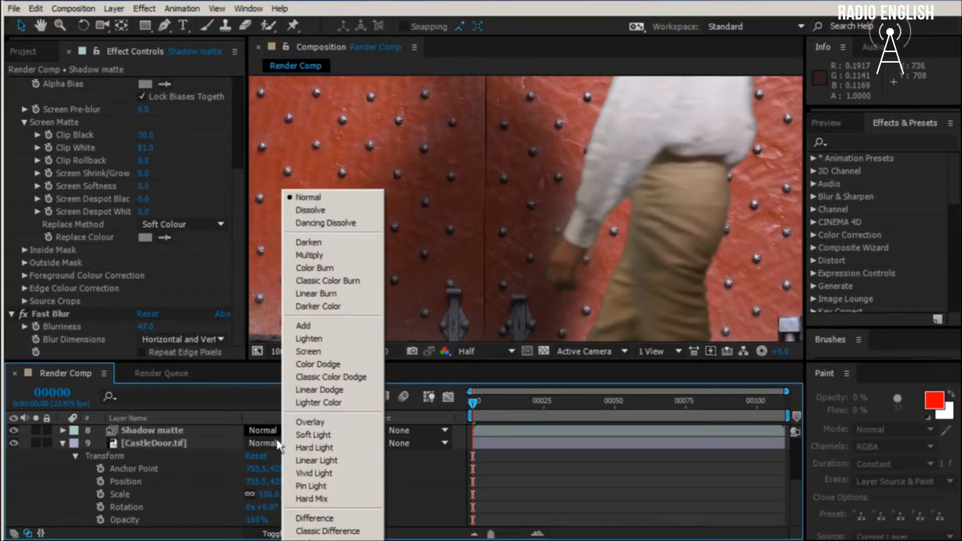
left_click(372, 255)
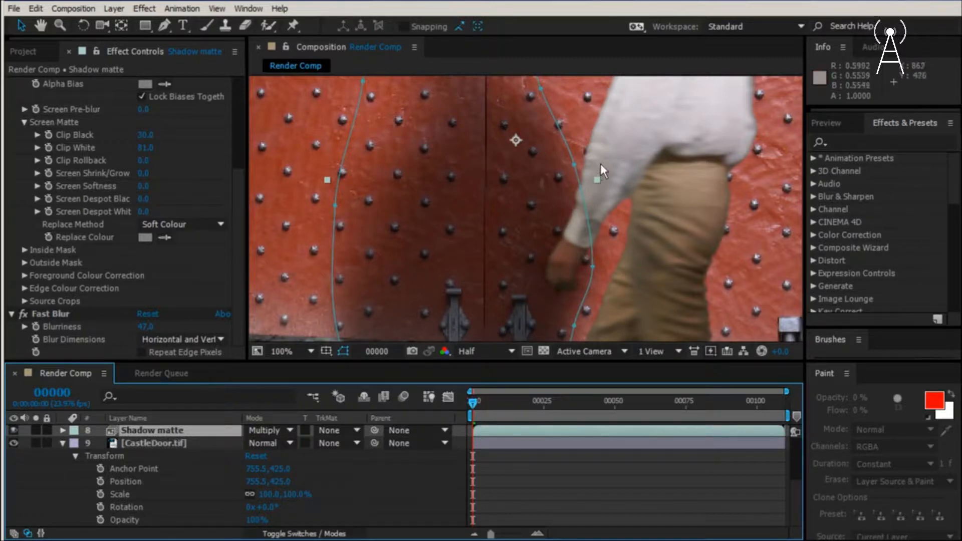
Reposition the mask vertex beside the actor's forearm slightly outward so the Shadow matte mask overlaps his sleeve.
key("h")
left_click_drag(592, 164, 534, 214)
key("v")
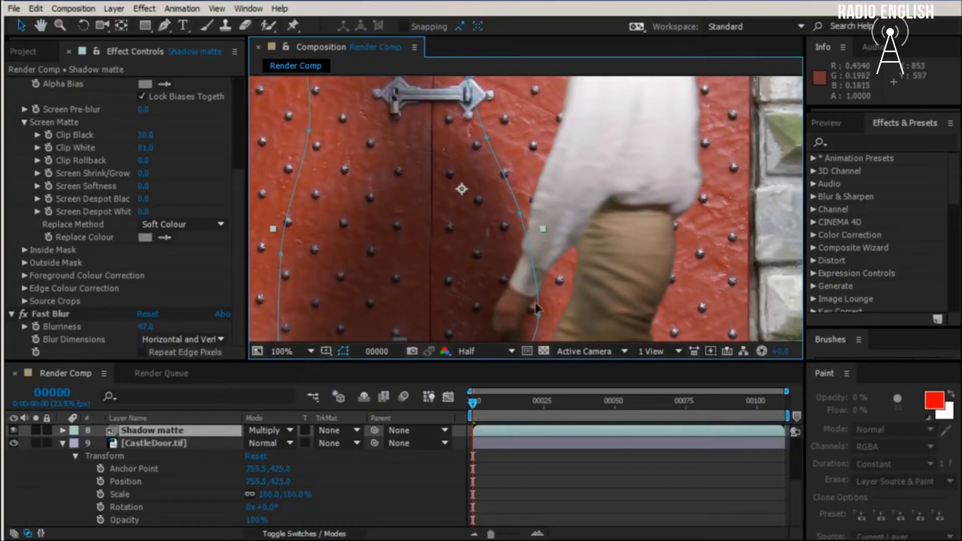
left_click_drag(520, 216, 583, 120)
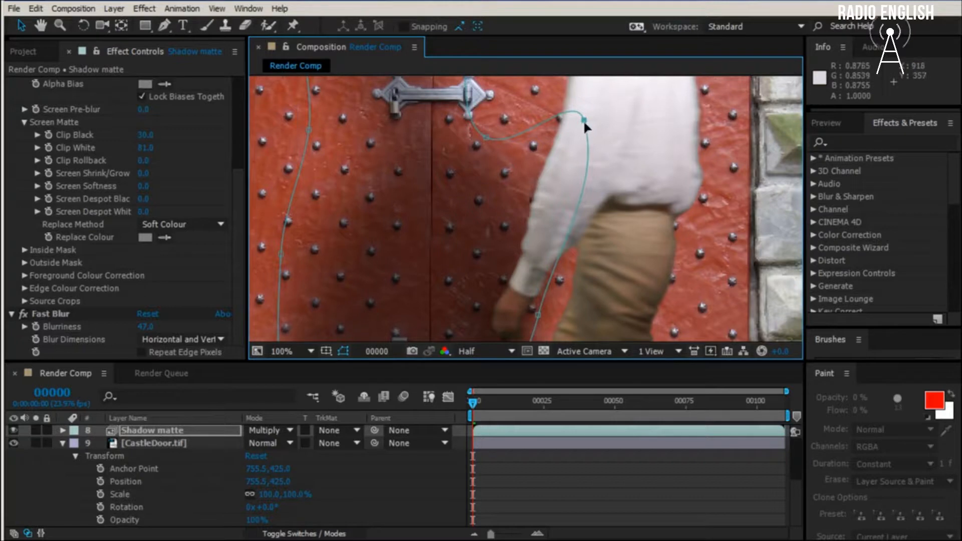
left_click_drag(583, 119, 531, 212)
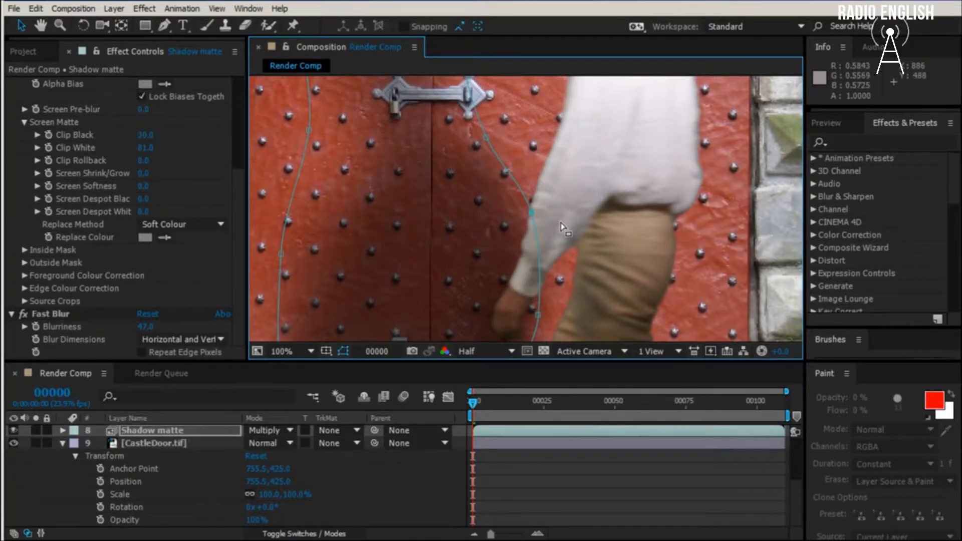
Start keyframing the Mask Path of Mask 1 on Shadow matte at frame 0, with the whole composition fitted in view.
key("comma")
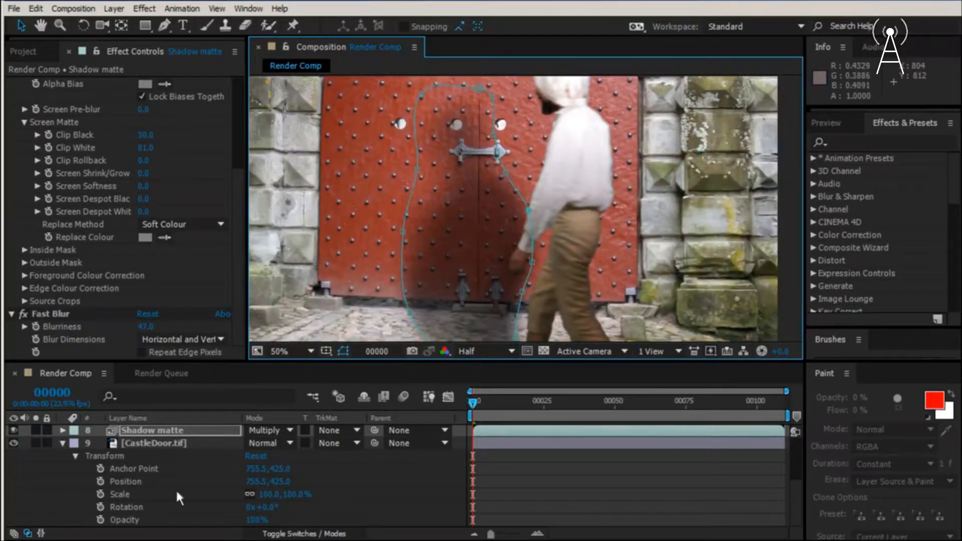
left_click(63, 430)
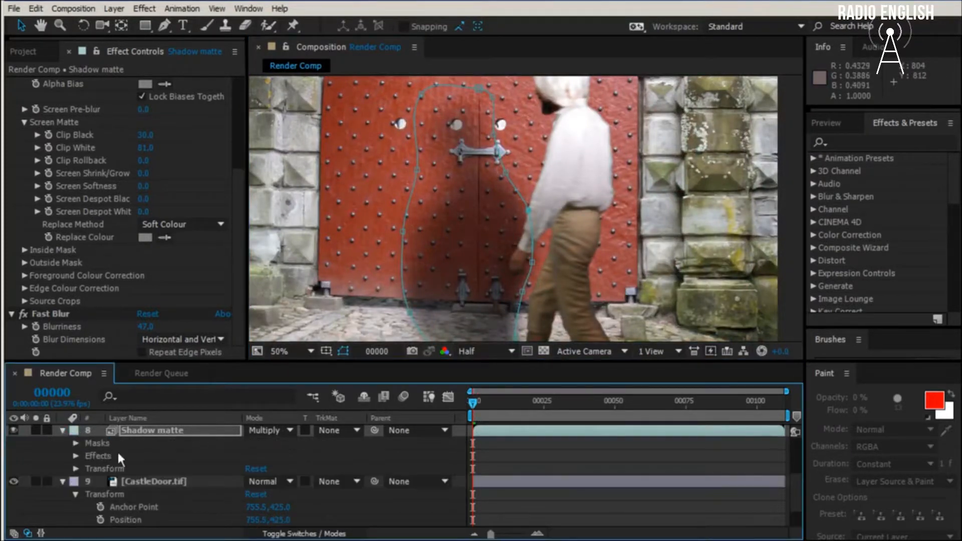
left_click(75, 443)
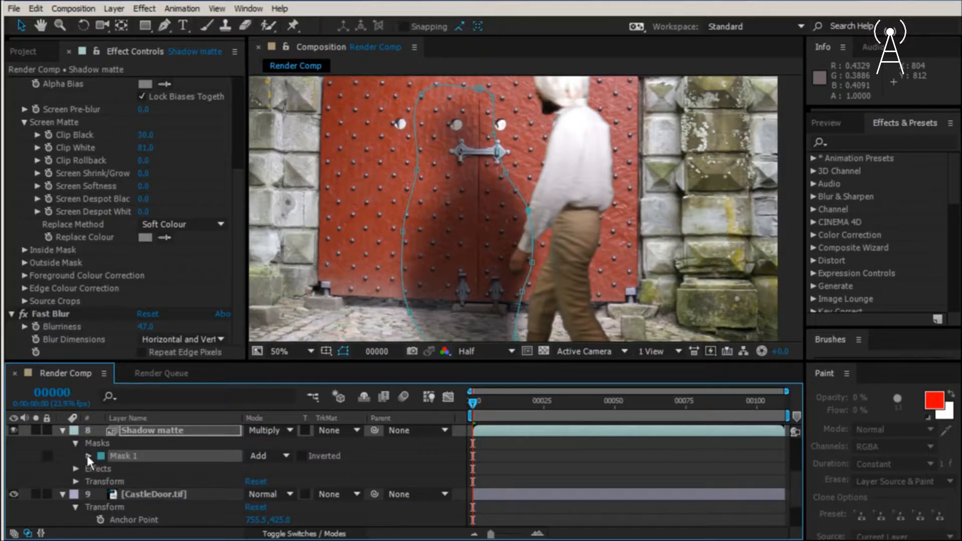
left_click(88, 456)
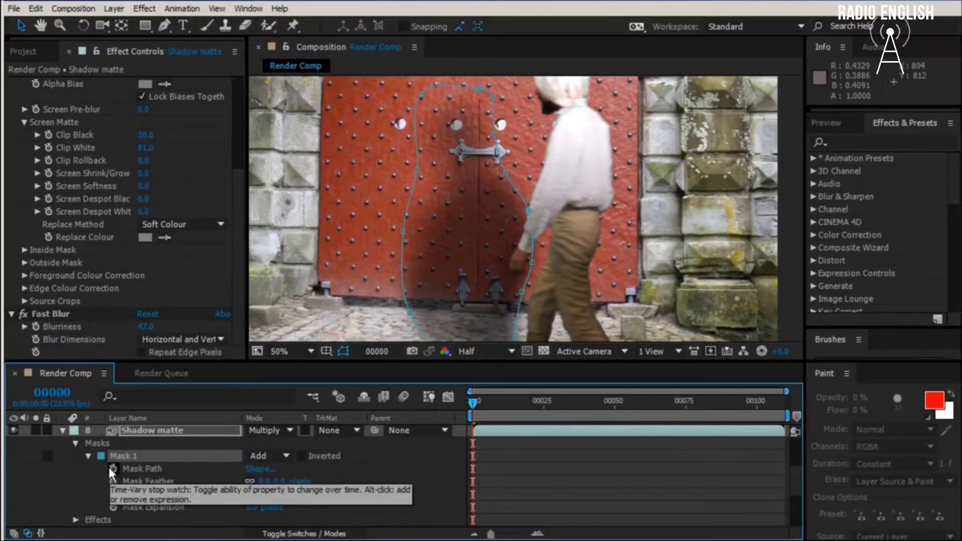
left_click(113, 468)
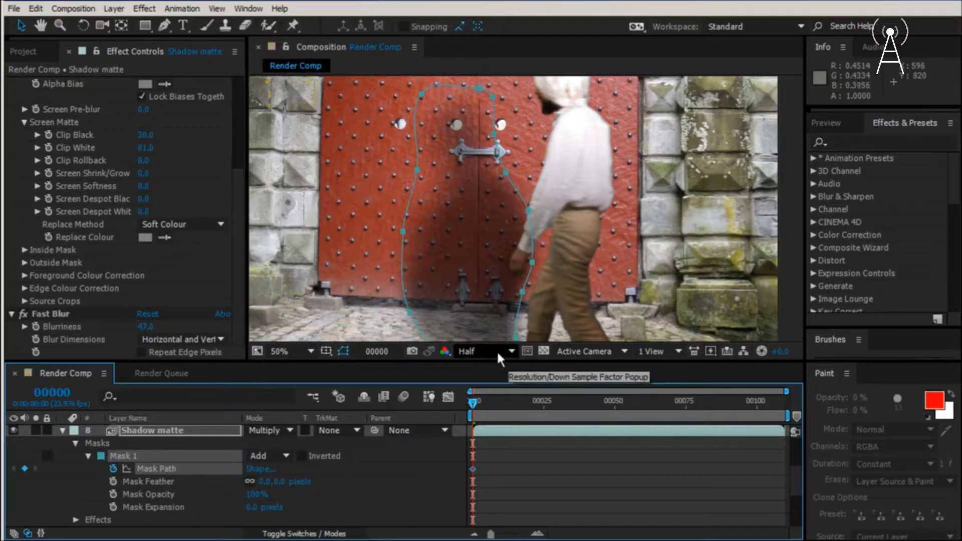
left_click(299, 354)
left_click(294, 370)
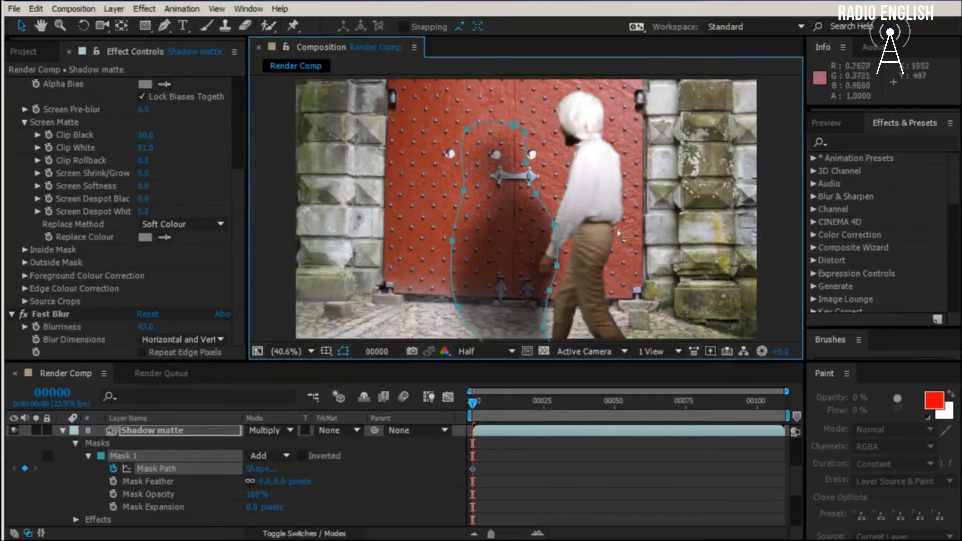
Lower the opacity of the CastleDoor.tif layer to 25%.
left_click(797, 509)
scroll(793, 518, "down", 3)
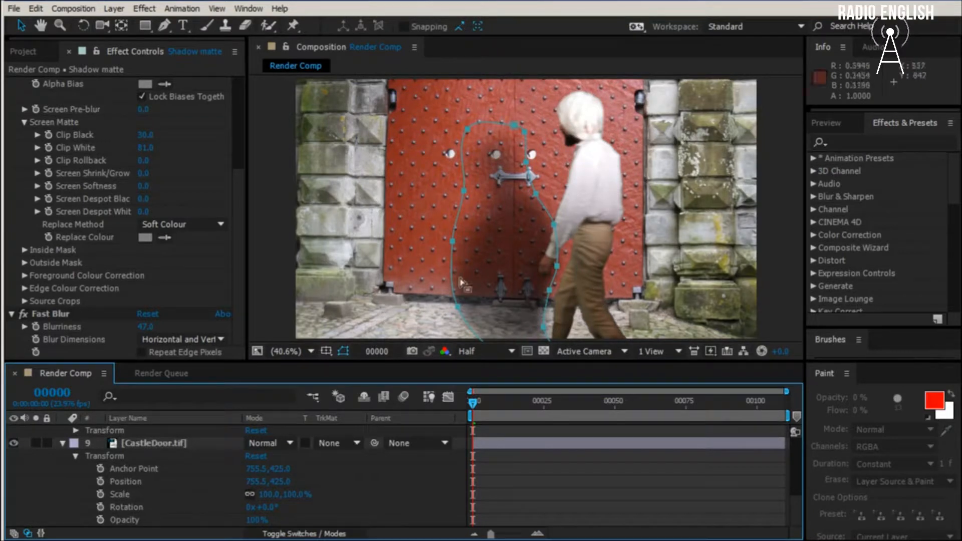
left_click(166, 444)
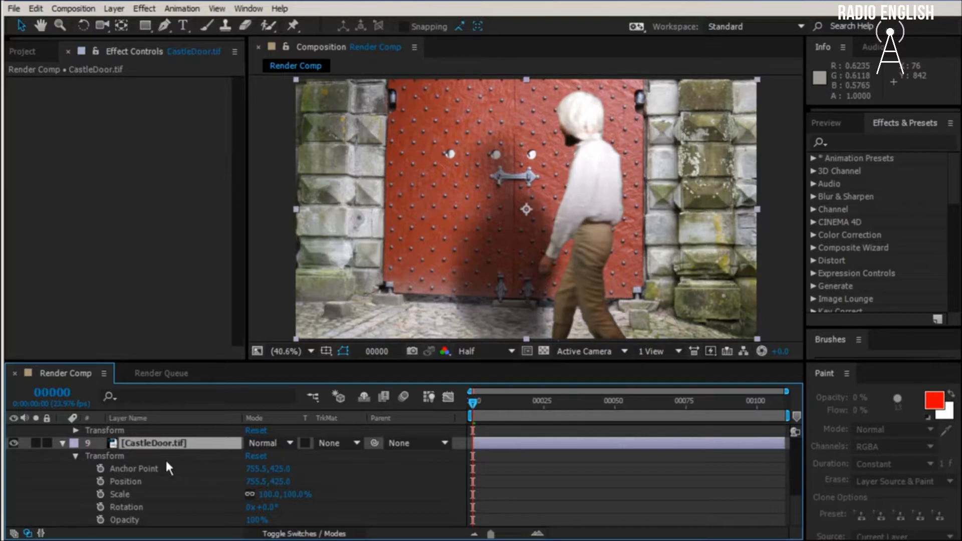
key("t")
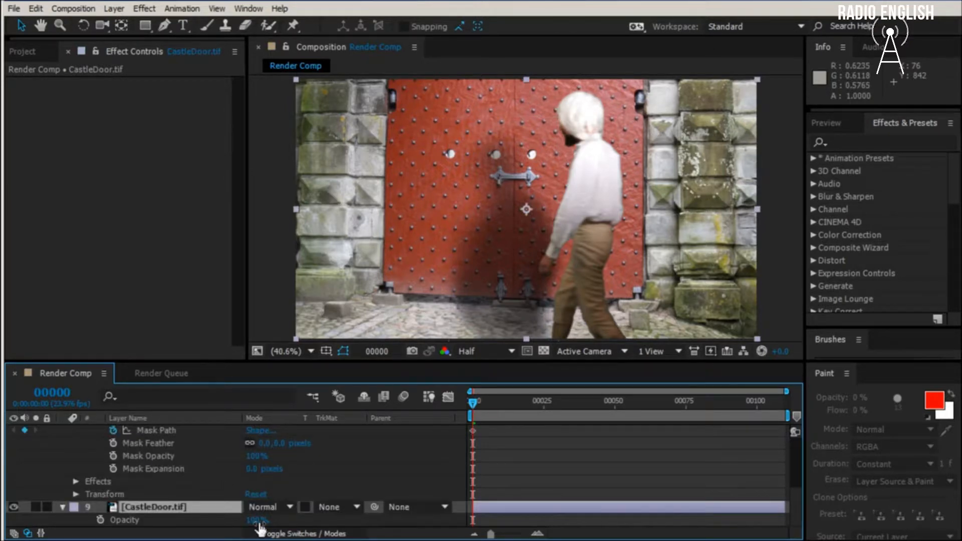
left_click_drag(259, 523, 210, 532)
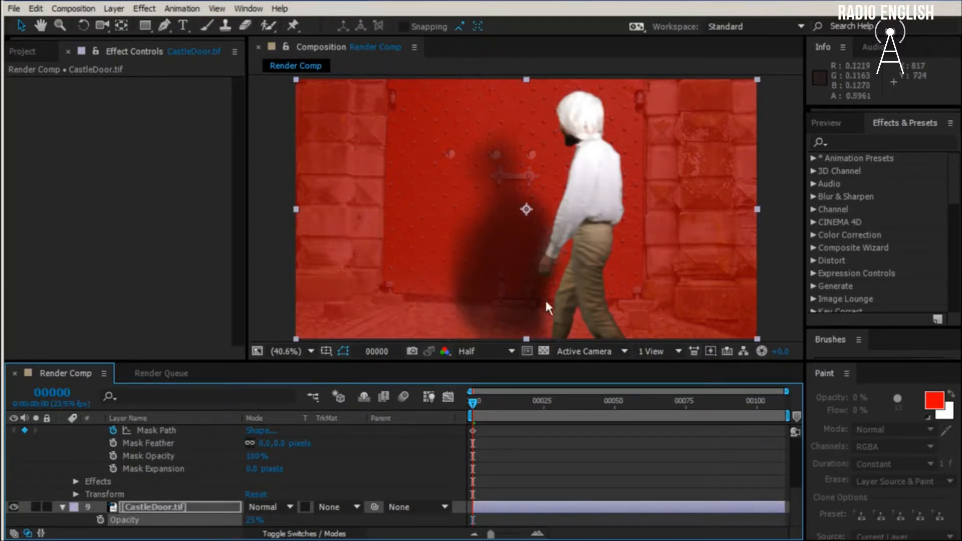
Set the mode of Mask 1 on the Shadow matte layer to None.
scroll(136, 464, "up", 1)
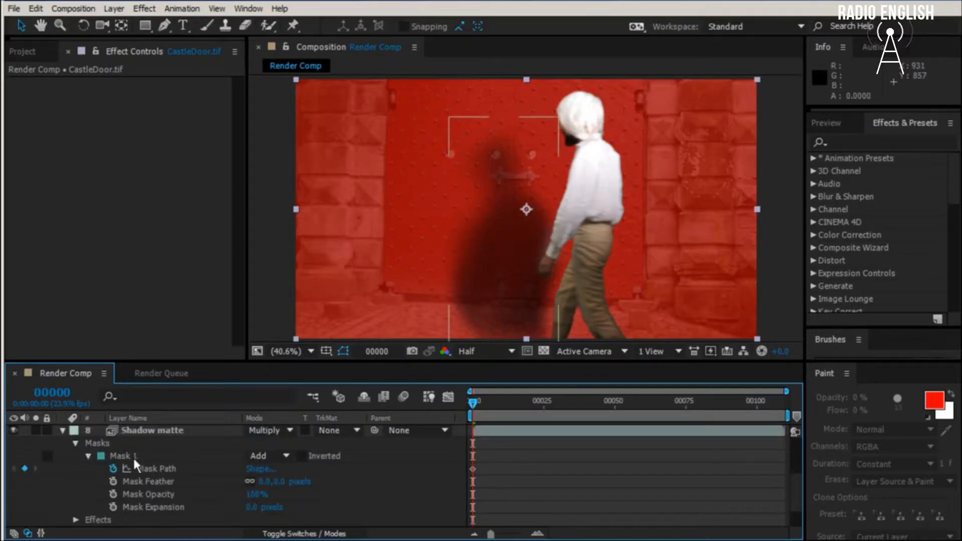
left_click(152, 432)
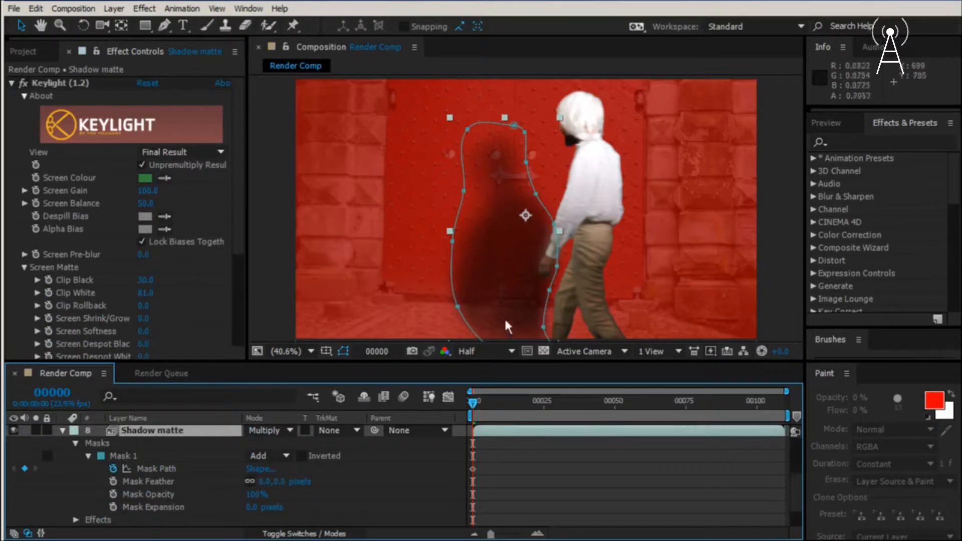
left_click(274, 457)
left_click(274, 467)
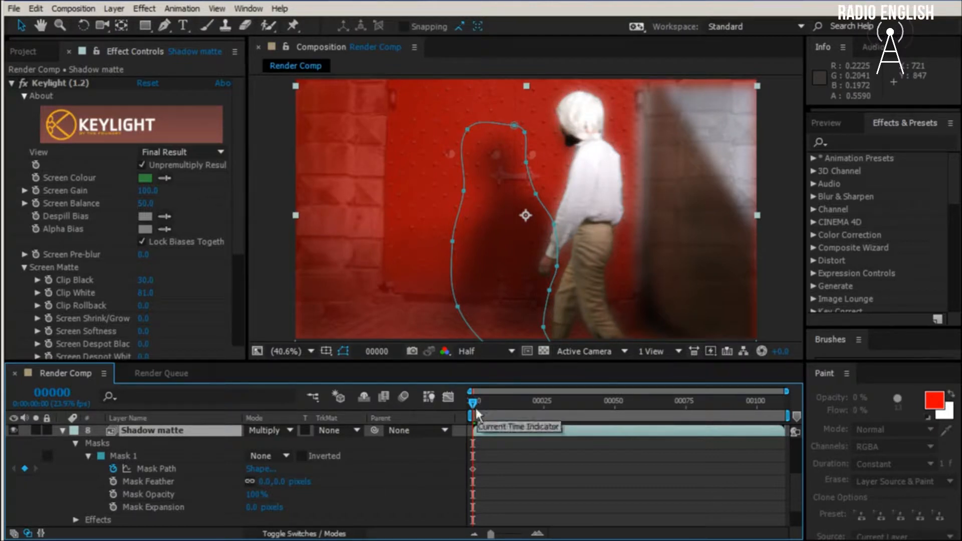
At frame 16, move the whole mask over the actor's shadow and tighten its vertices along the head, shoulder and back.
left_click_drag(476, 404, 518, 426)
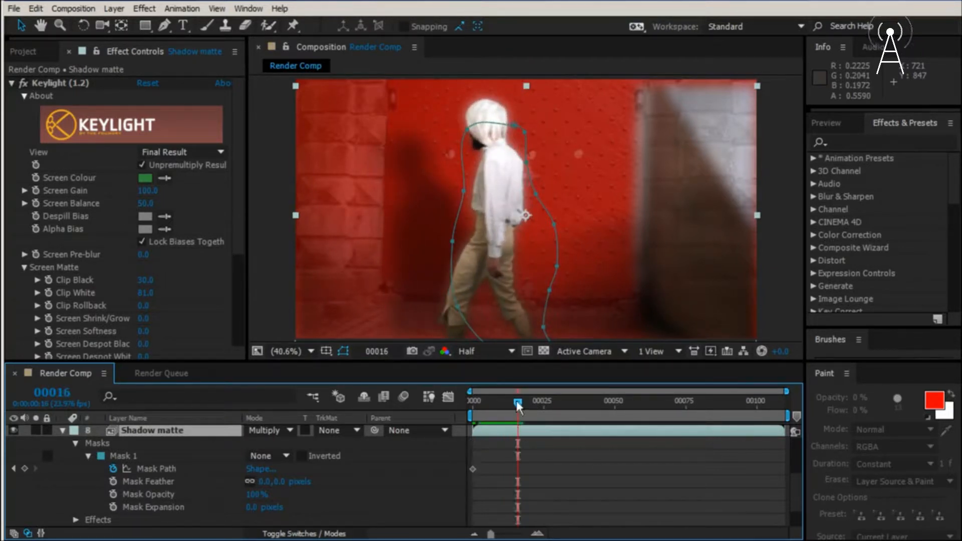
double_click(456, 245)
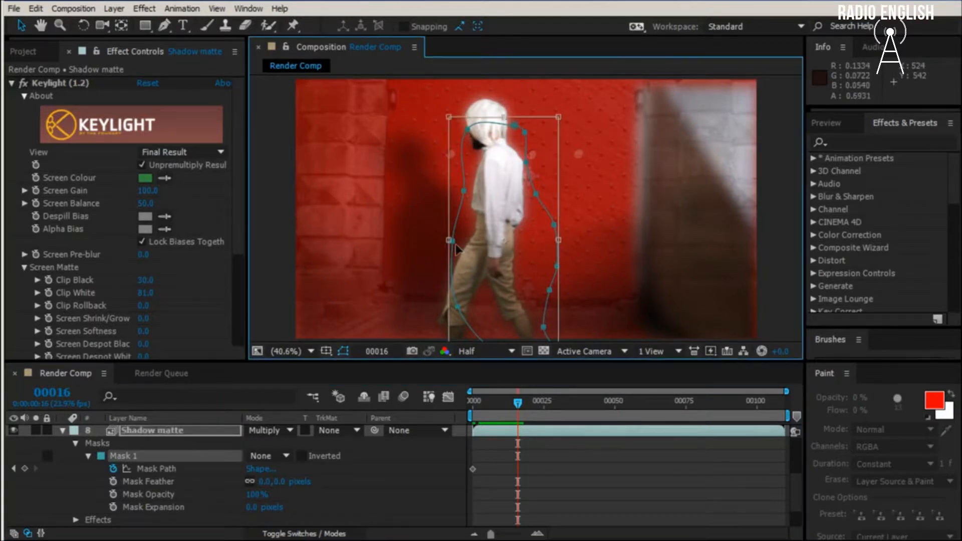
left_click_drag(457, 249, 381, 252)
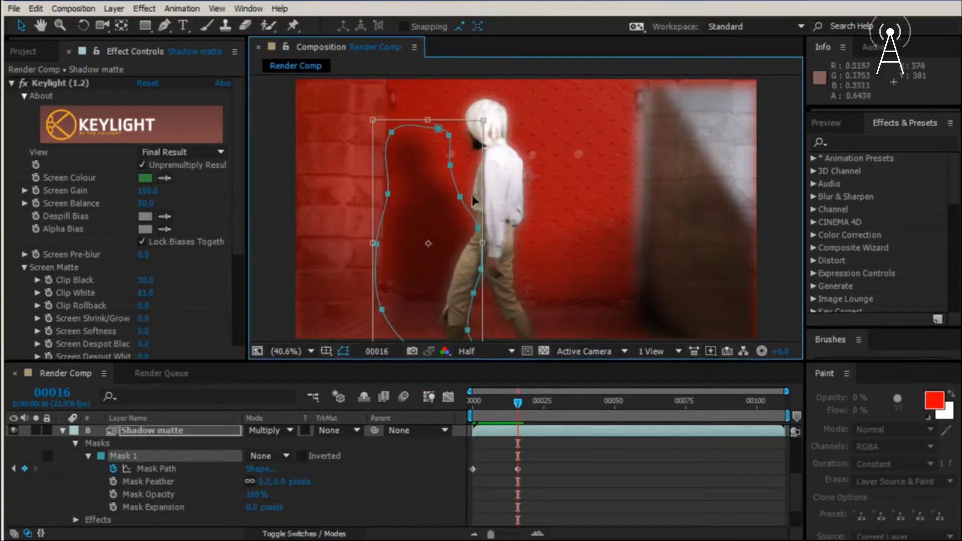
left_click(131, 481)
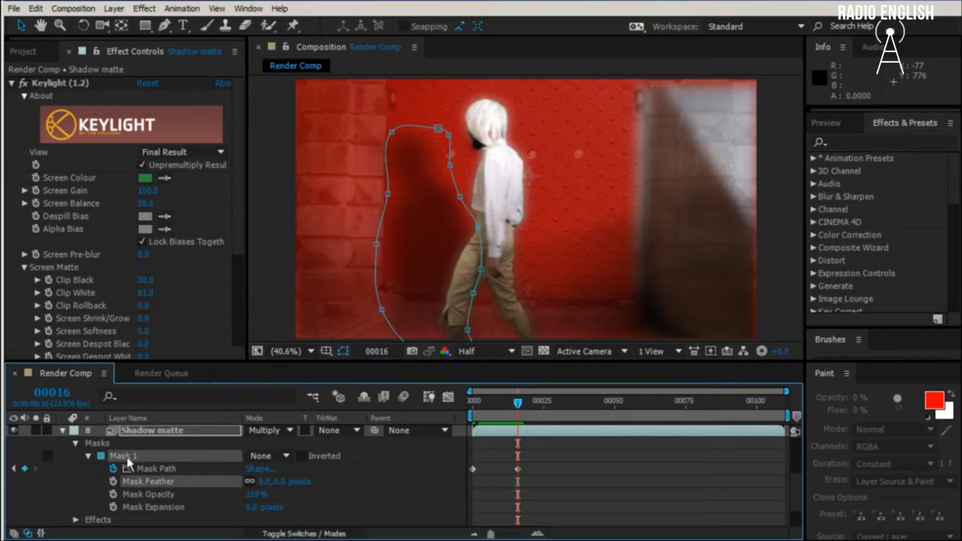
left_click_drag(477, 228, 473, 231)
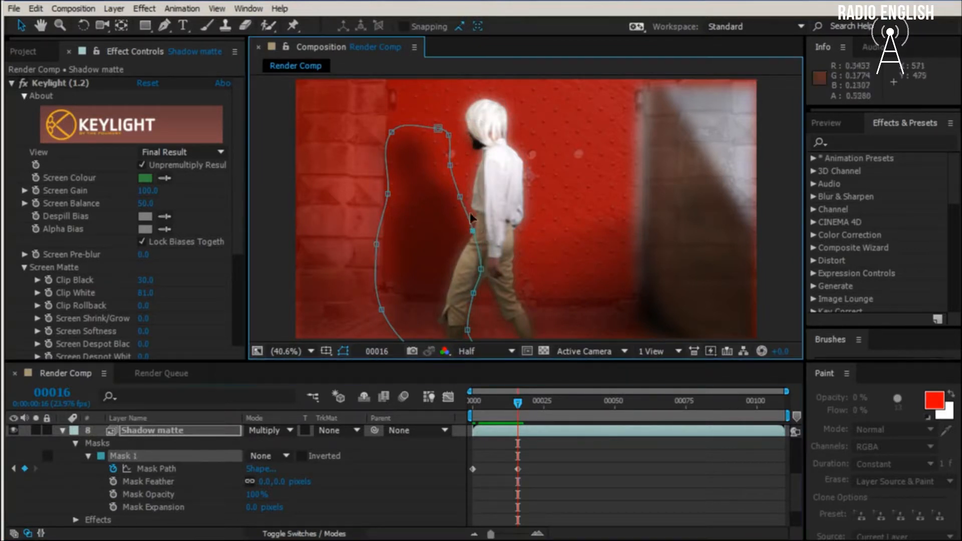
left_click_drag(460, 197, 425, 129)
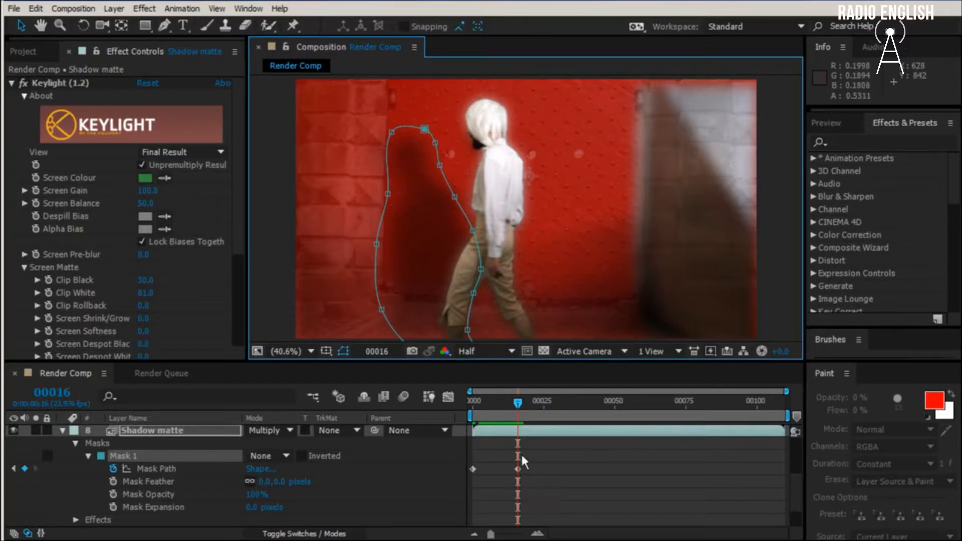
At frame 21, reshape the mask's upper vertices around the shadow's head and shoulder, comparing against the frame 16 keyframe.
left_click_drag(523, 405, 533, 434)
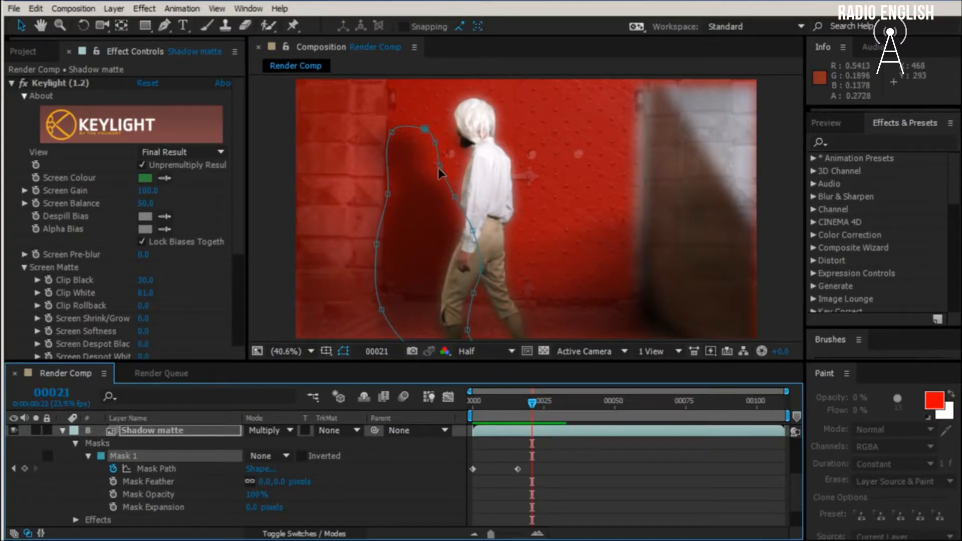
left_click_drag(439, 166, 426, 149)
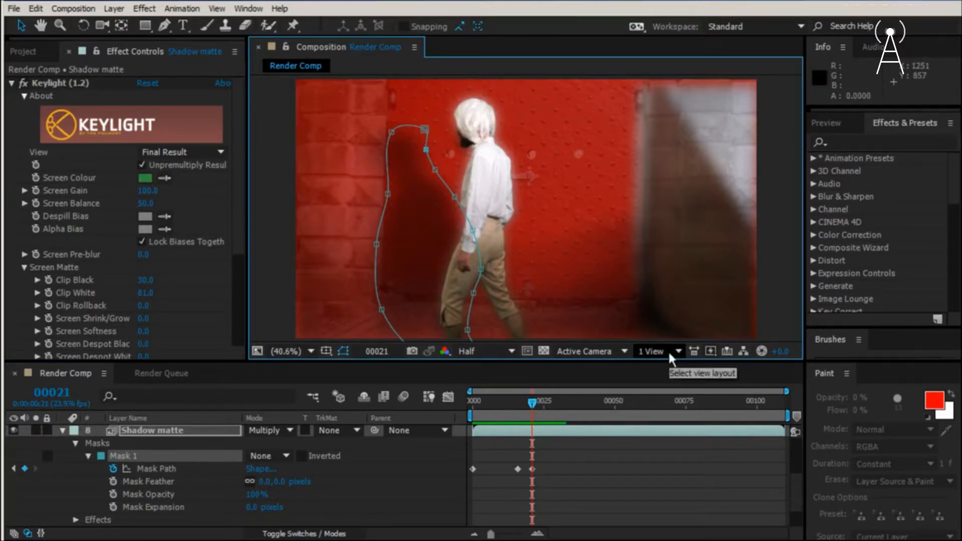
key("j")
key("k")
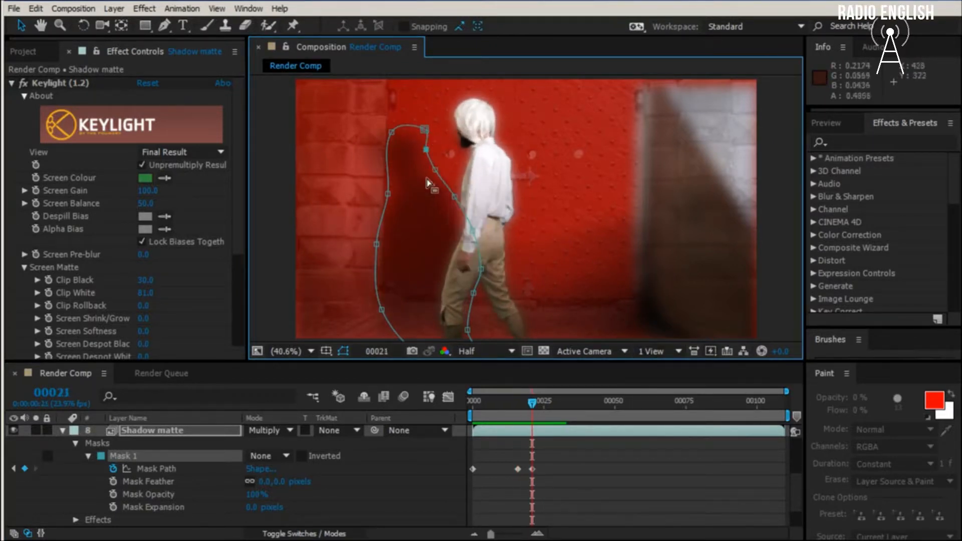
key("j")
key("k")
left_click_drag(424, 131, 403, 135)
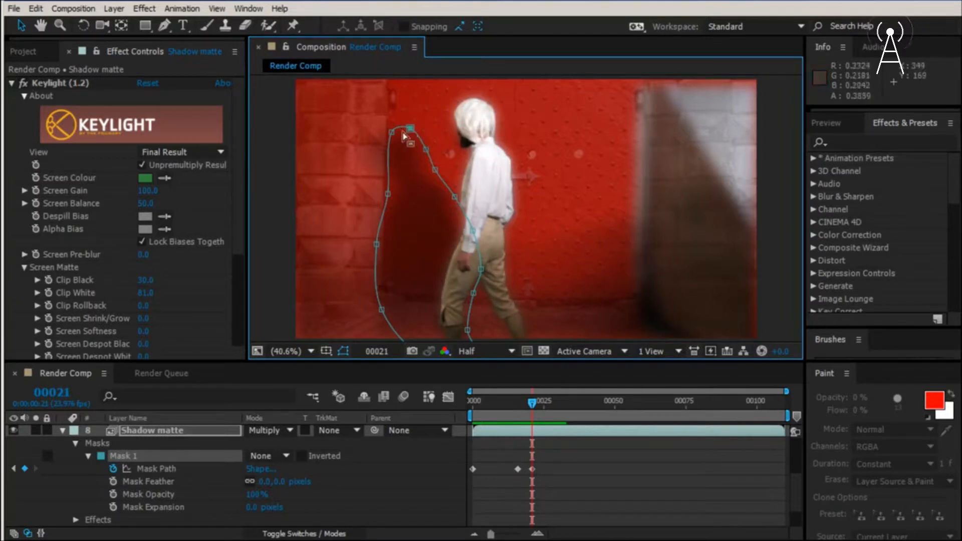
key("j")
key("k")
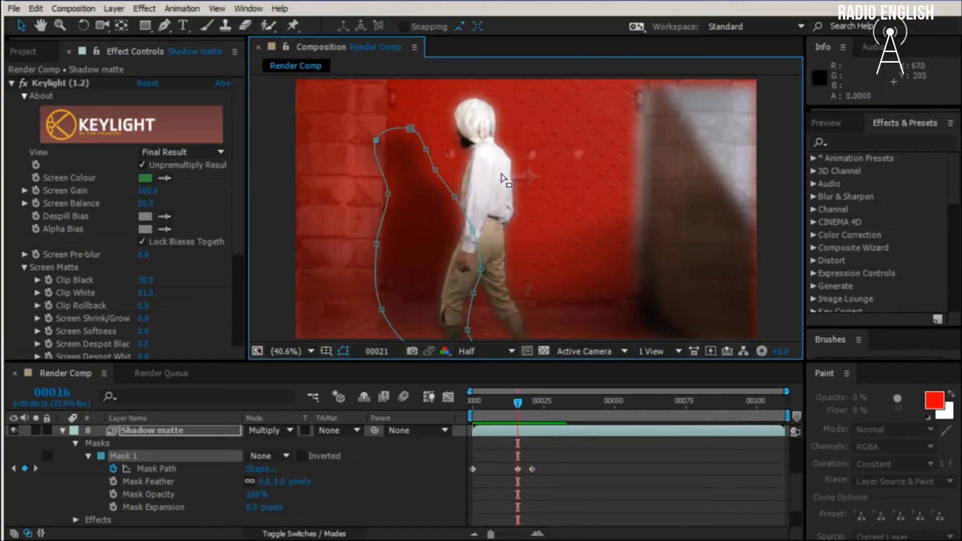
Flip repeatedly between the mask path keyframes at frames 16 and 21 to compare how the mask follows the shadow.
key("j")
key("k")
key("j")
key("k")
key("j")
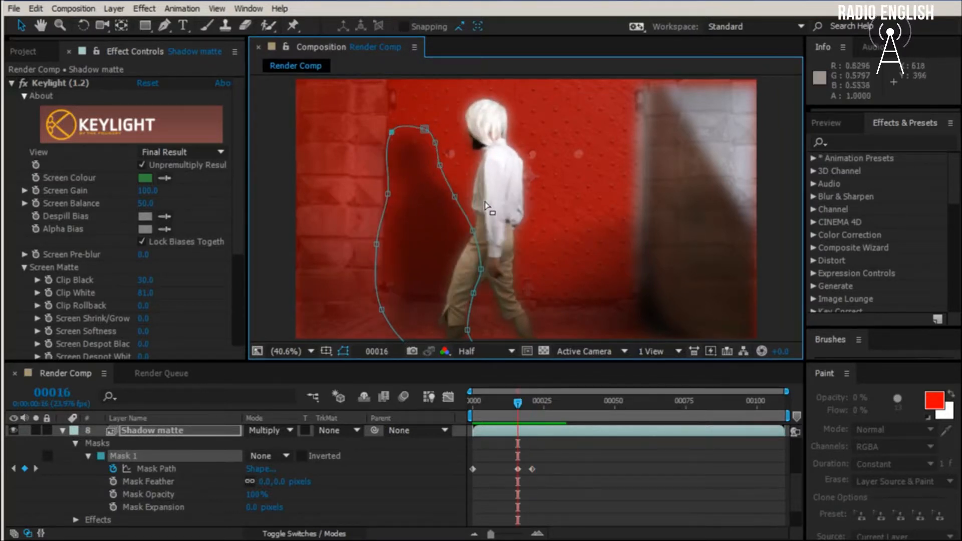
key("k")
key("j")
key("k")
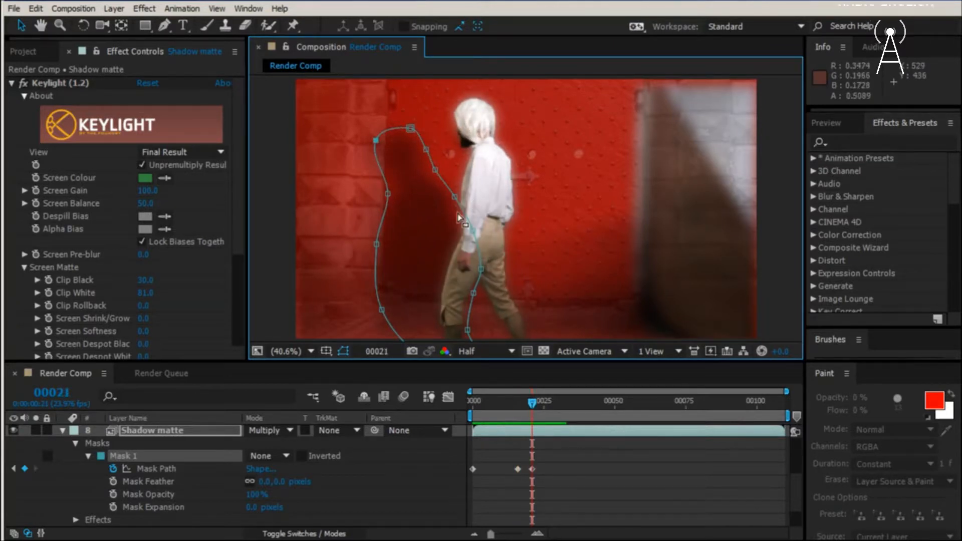
key("j")
key("k")
key("j")
key("k")
key("j")
key("k")
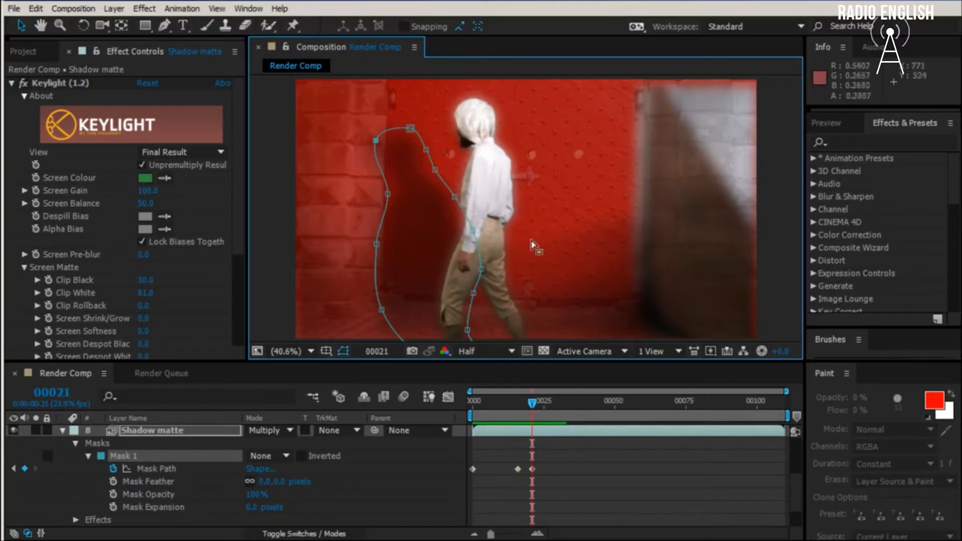
key("j")
key("k")
key("j")
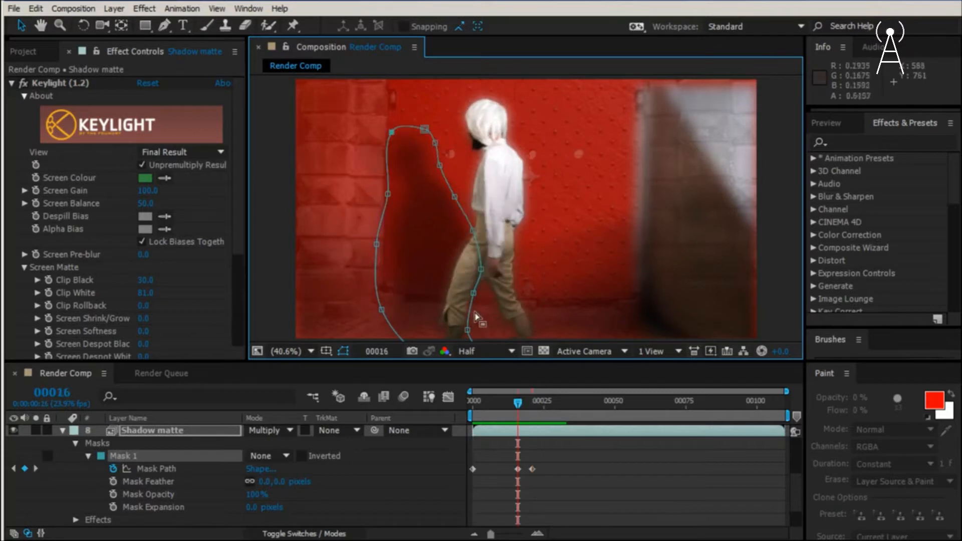
At frame 21, move the three side vertices on the mask's brick-wall edge outward, after comparing with the frame 16 keyframe.
key("k")
key("j")
key("k")
left_click_drag(382, 310, 373, 309)
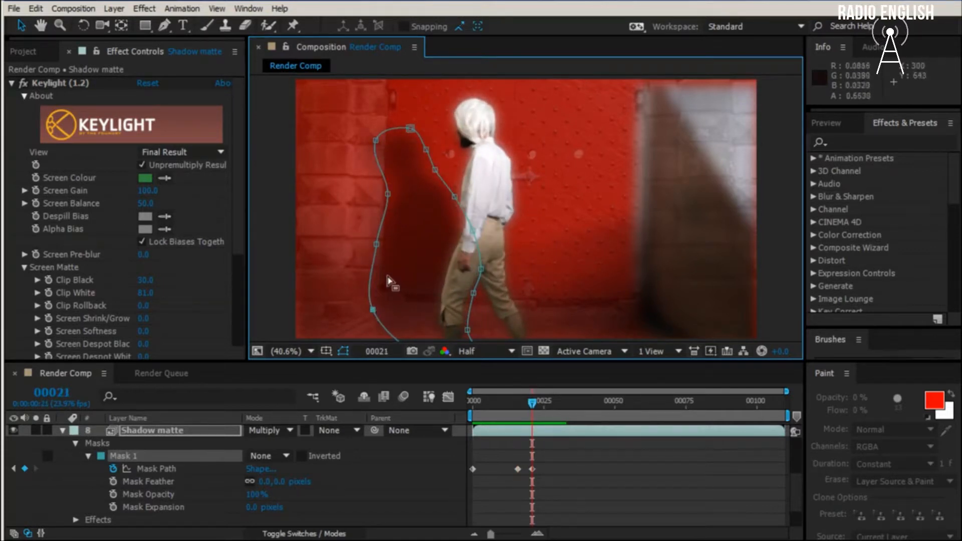
left_click_drag(376, 245, 370, 242)
left_click_drag(388, 195, 380, 192)
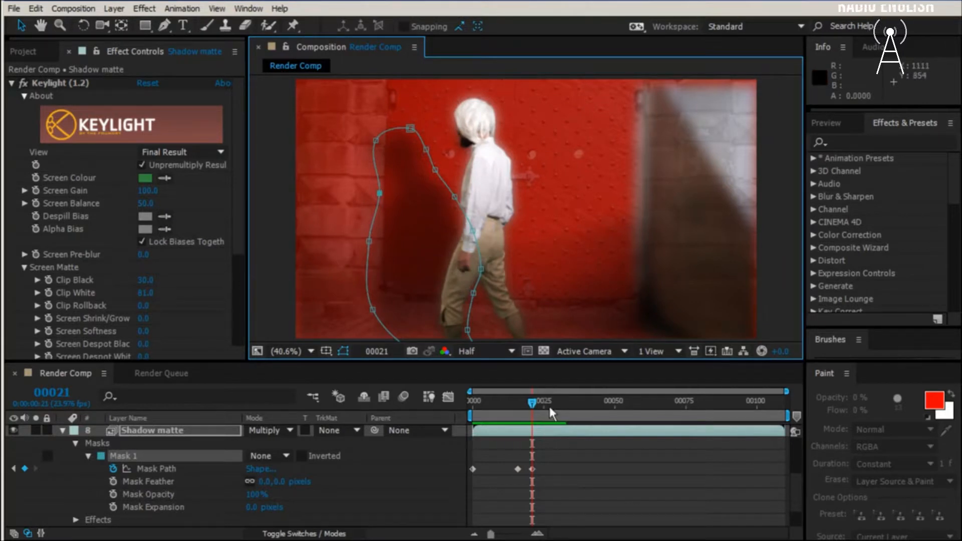
At frame 33, pull the mask's neck and shoulder vertices in toward the shadow and nudge the upper brick-wall vertex outward.
left_click_drag(528, 399, 566, 418)
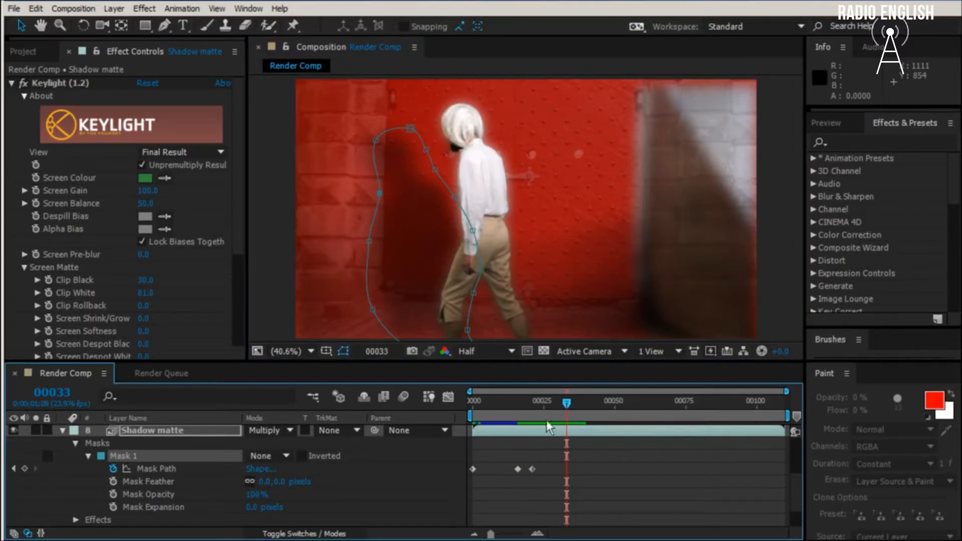
left_click_drag(457, 200, 452, 197)
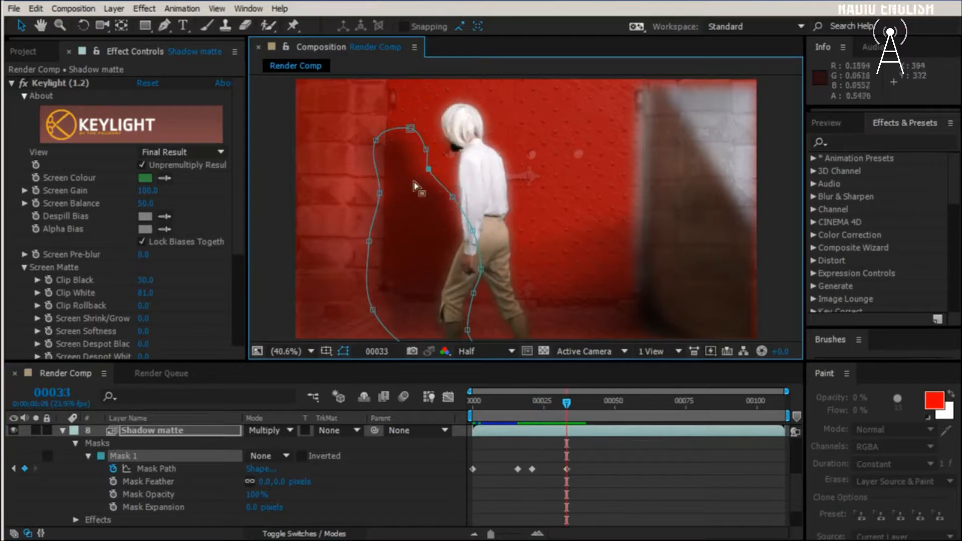
left_click_drag(383, 193, 379, 192)
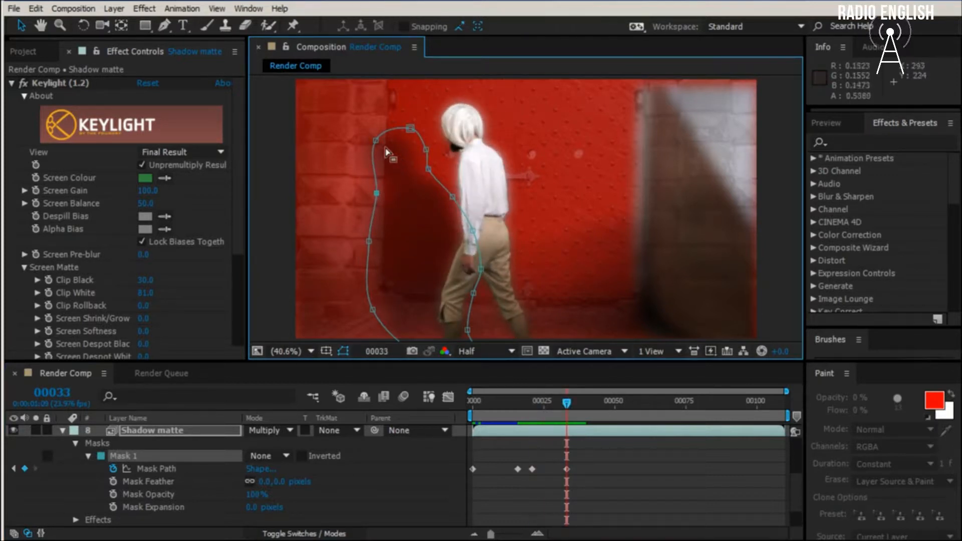
Compare the mask keyframes at frames 21 and 33, and adjust the head corner and lower brick-wall vertices at frame 33.
key("j")
key("k")
key("j")
key("k")
key("j")
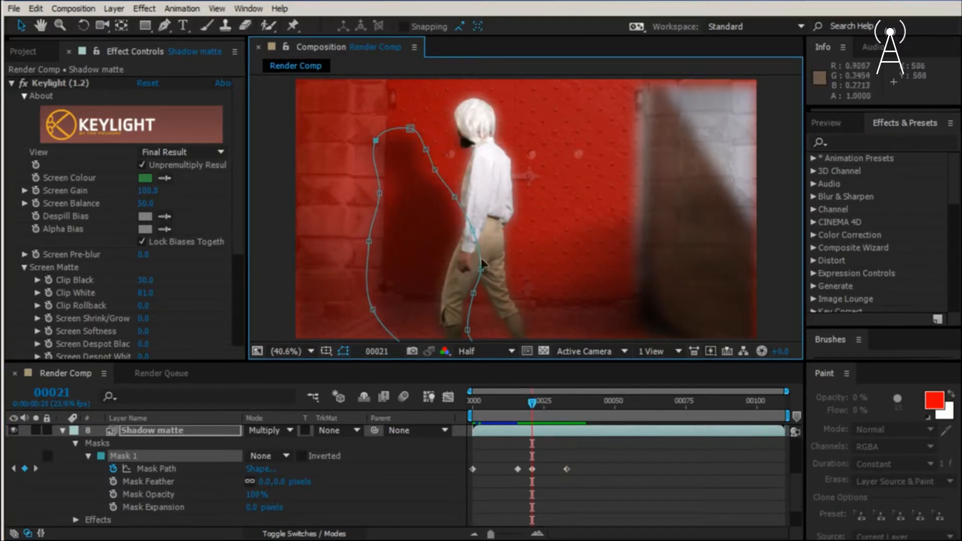
key("k")
key("j")
key("k")
key("j")
key("k")
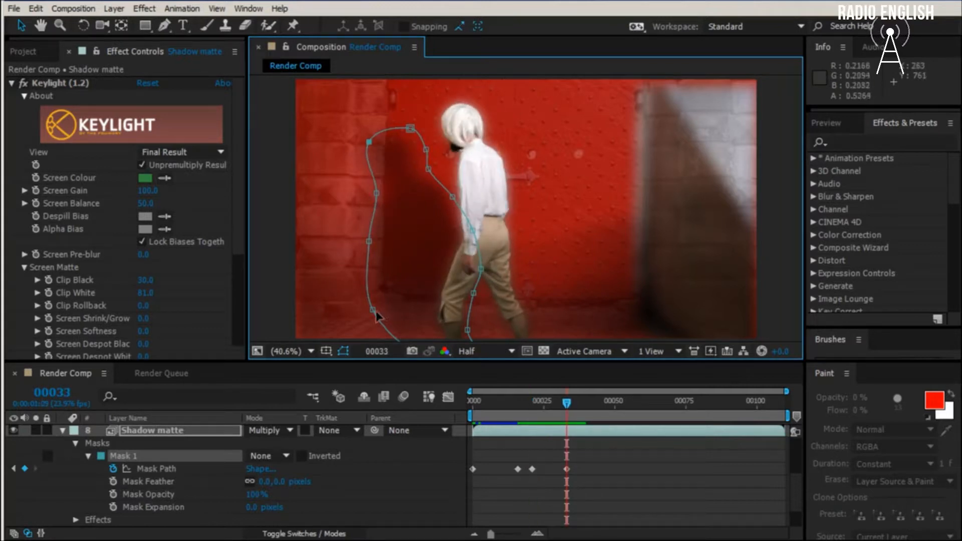
left_click(378, 310)
left_click_drag(380, 314, 386, 315)
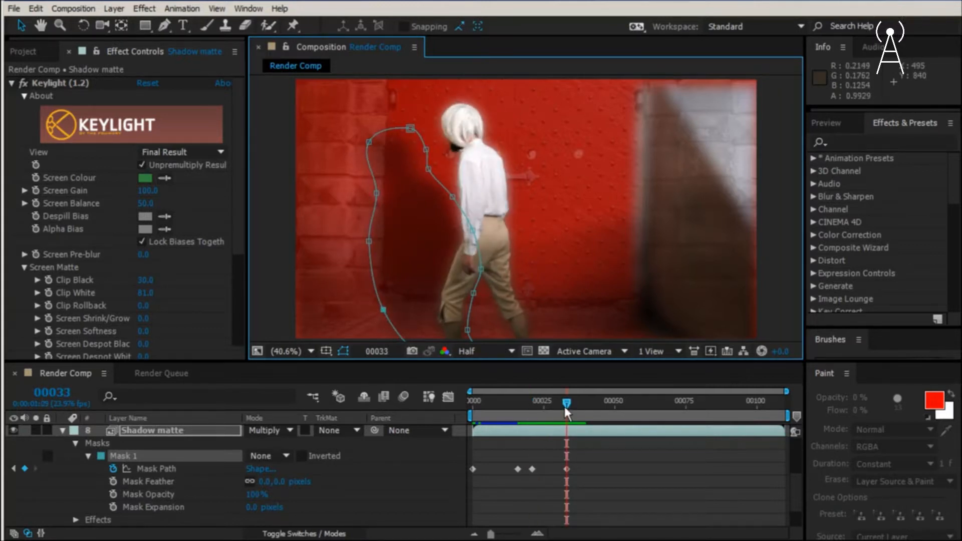
At frame 40, pull the mask's actor-side vertices in along the shadow's edge and refine the brick-wall side against the frame 33 keyframe.
left_click_drag(565, 406, 585, 416)
left_click_drag(424, 148, 416, 173)
left_click_drag(453, 204, 424, 206)
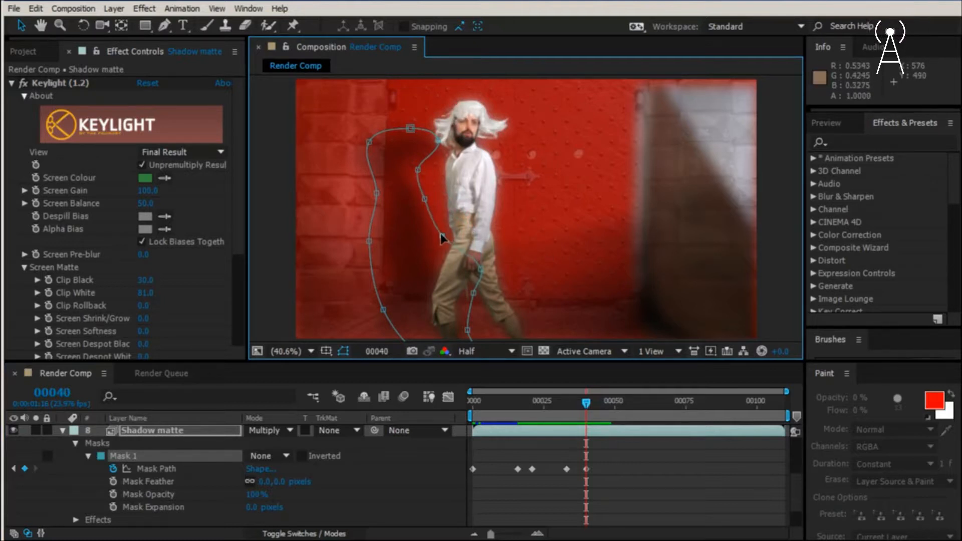
left_click(441, 236)
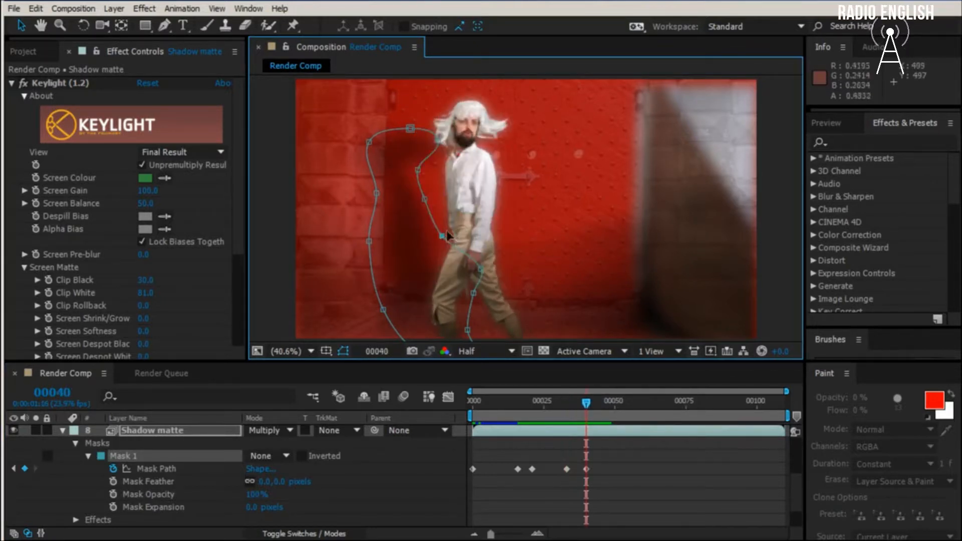
left_click_drag(480, 271, 439, 274)
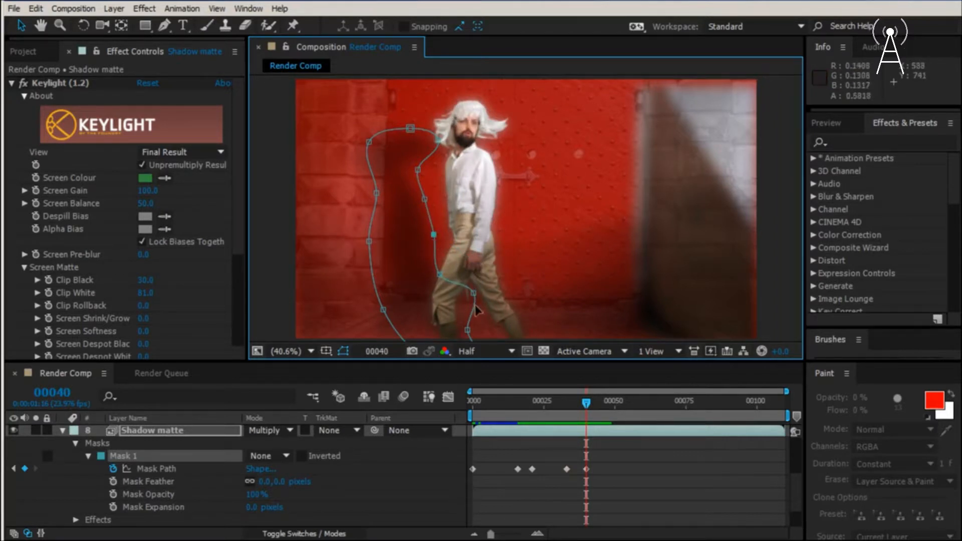
left_click_drag(474, 294, 451, 304)
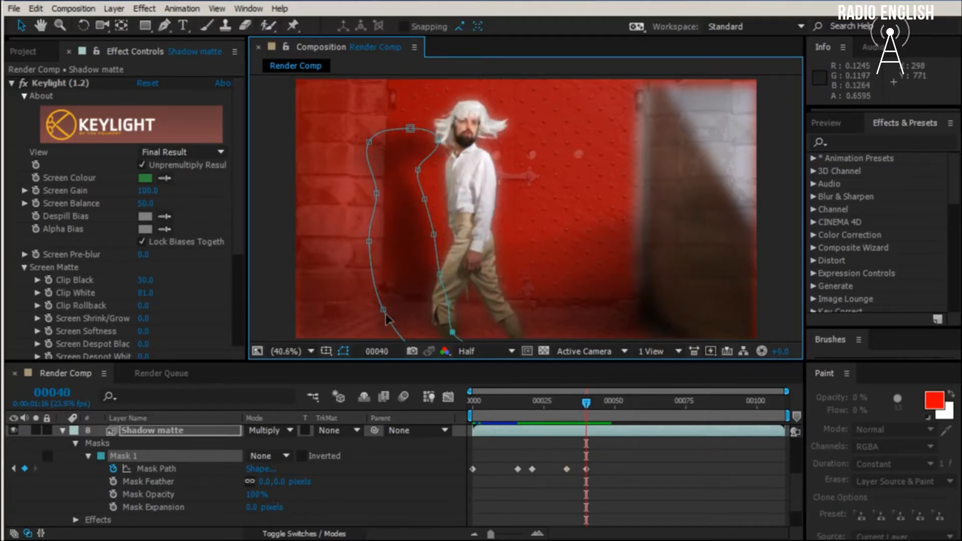
key("j")
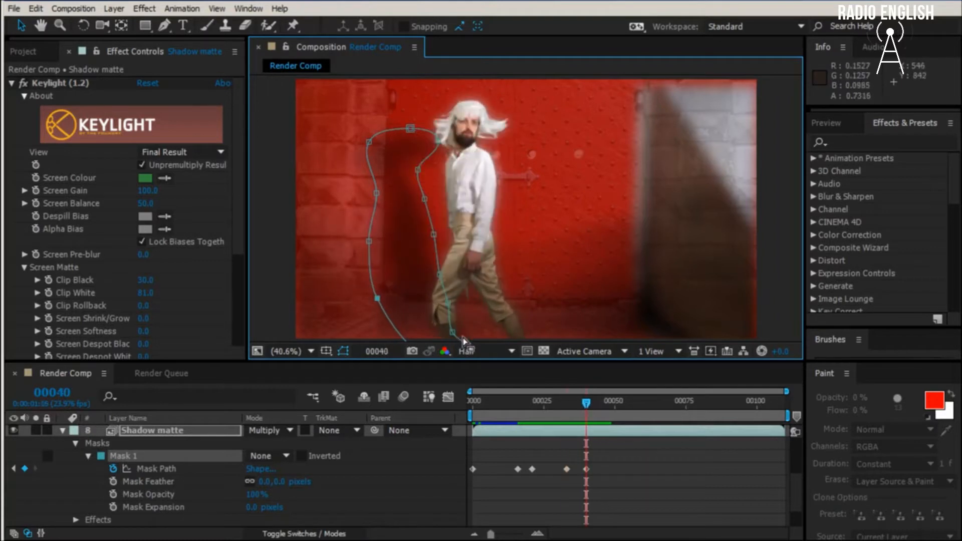
key("k")
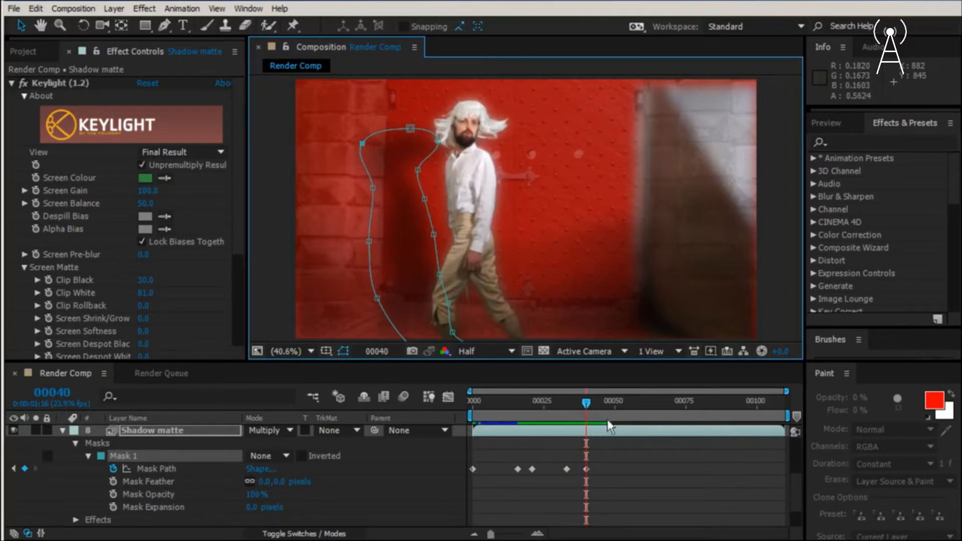
At frame 53, shift the mask's upper actor-side vertices toward the shadow, comparing with the frame 40 keyframe.
left_click_drag(587, 405, 619, 413)
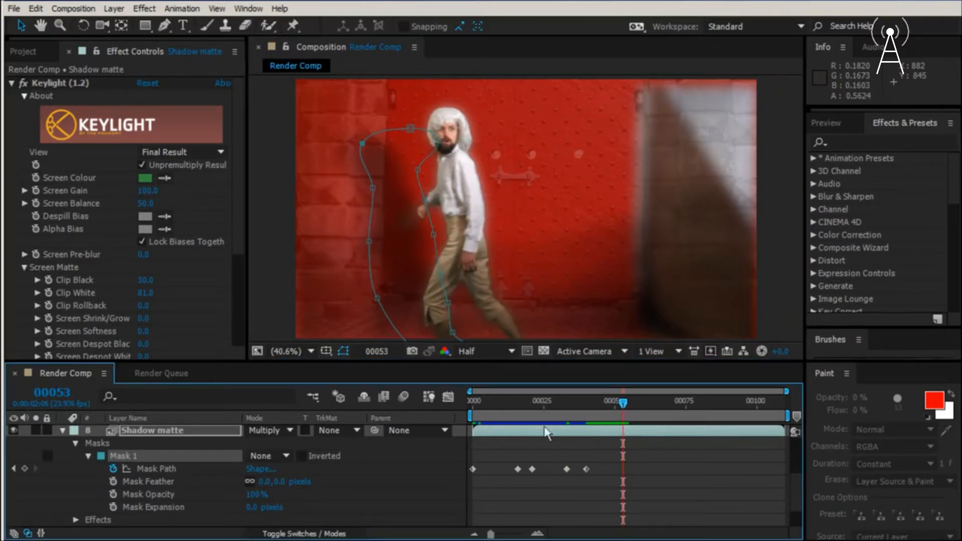
left_click_drag(436, 145, 438, 140)
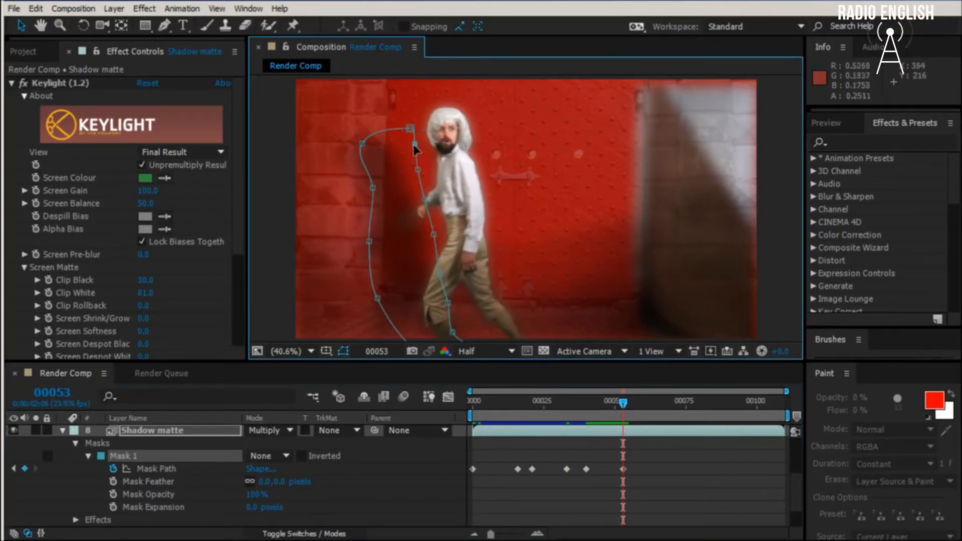
key("j")
key("k")
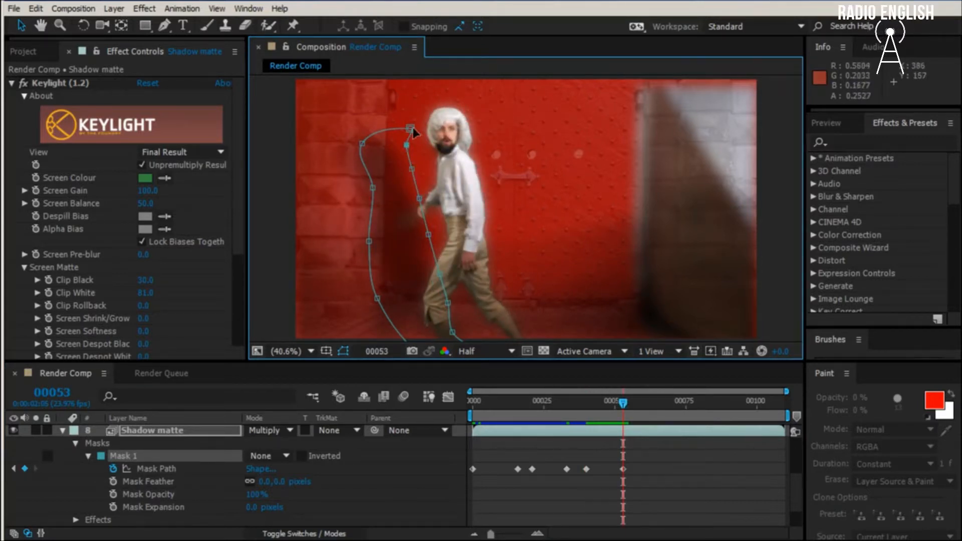
At frame 53, reshape the mask's head vertices and move its brick-wall edge outward to enclose the shadow.
left_click_drag(411, 129, 351, 147)
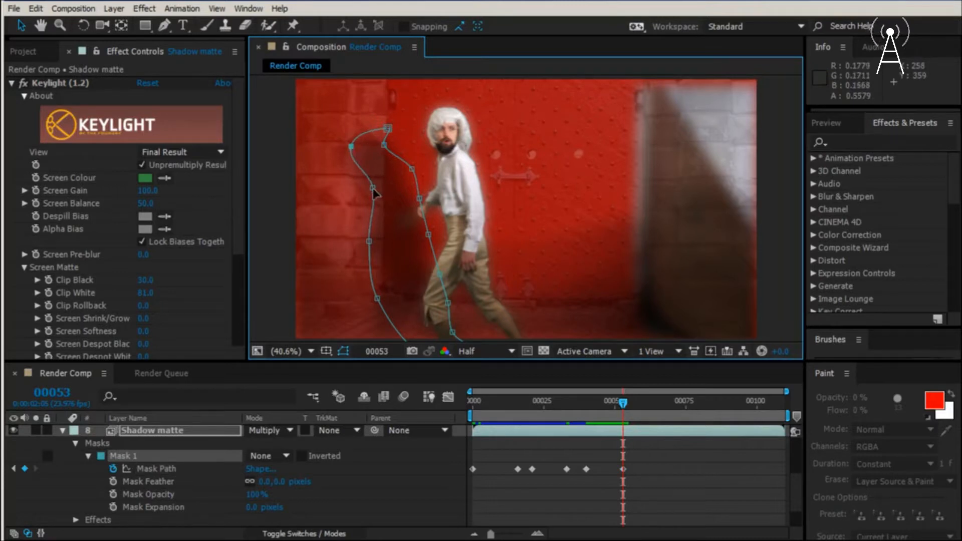
left_click_drag(369, 241, 355, 247)
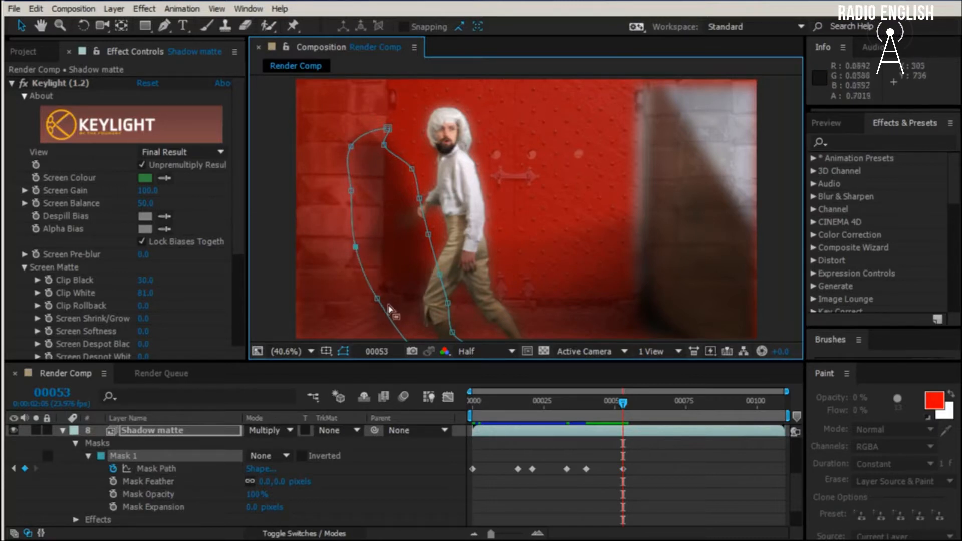
left_click_drag(376, 298, 375, 300)
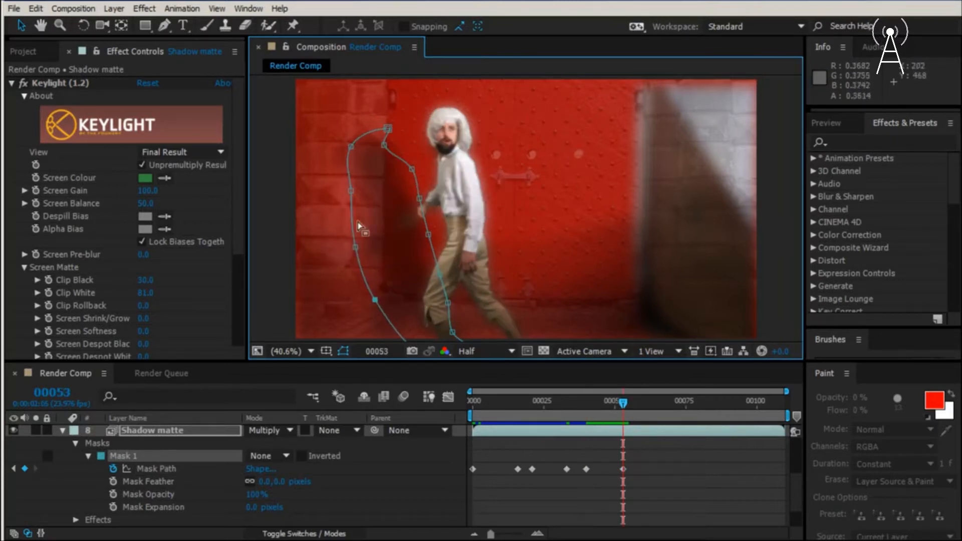
left_click_drag(383, 145, 405, 141)
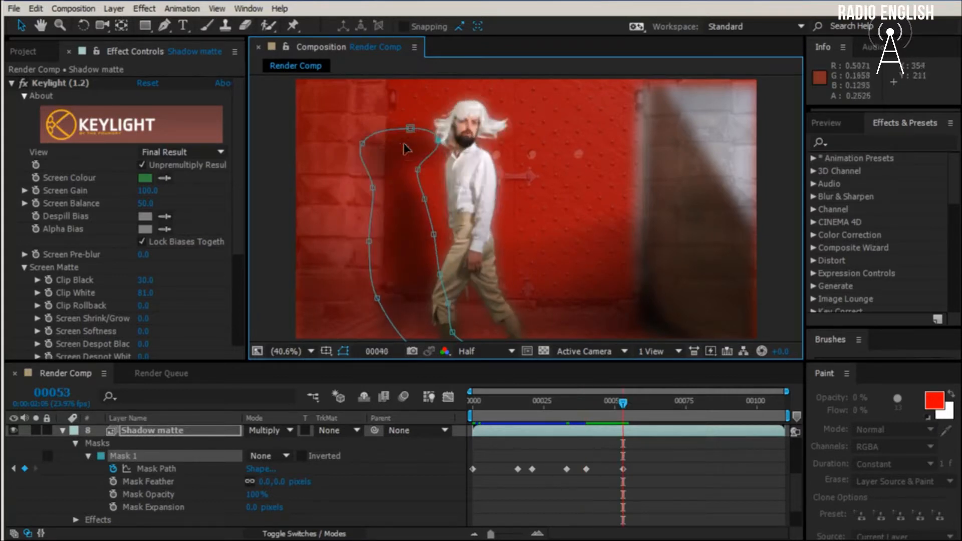
left_click_drag(334, 148, 332, 149)
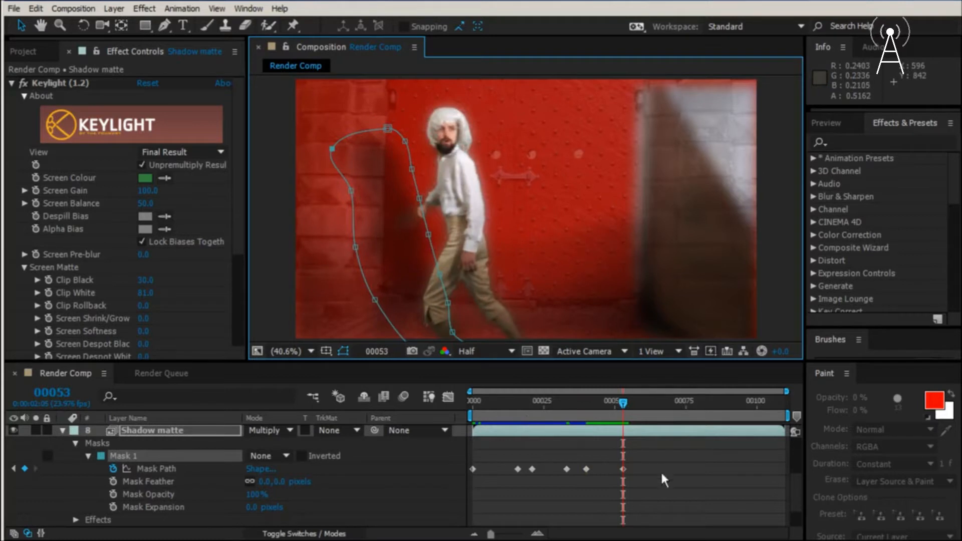
At frame 64, move the mask's head and upper body vertices onto the brick wall around the actor's shadow.
left_click_drag(616, 402, 652, 410)
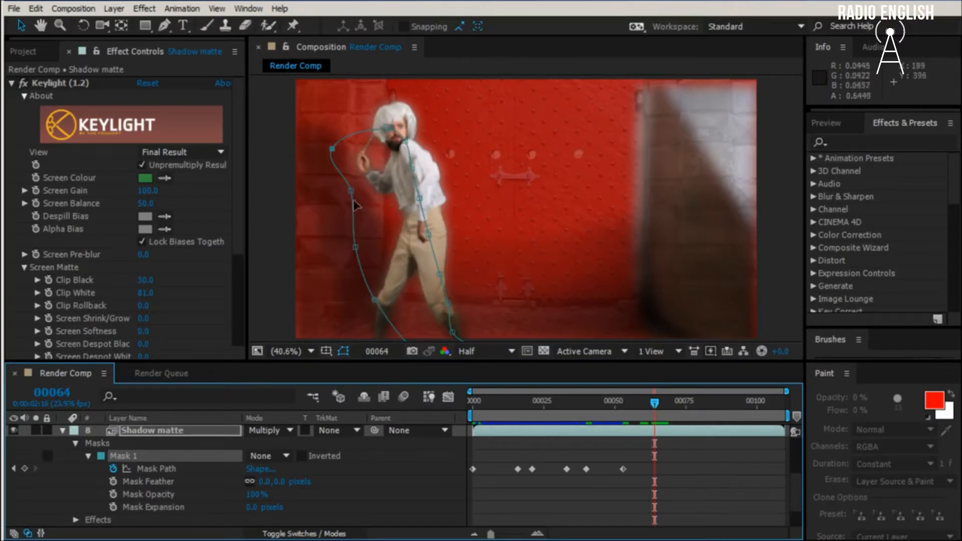
left_click_drag(350, 191, 299, 191)
left_click_drag(332, 149, 285, 118)
left_click(341, 131)
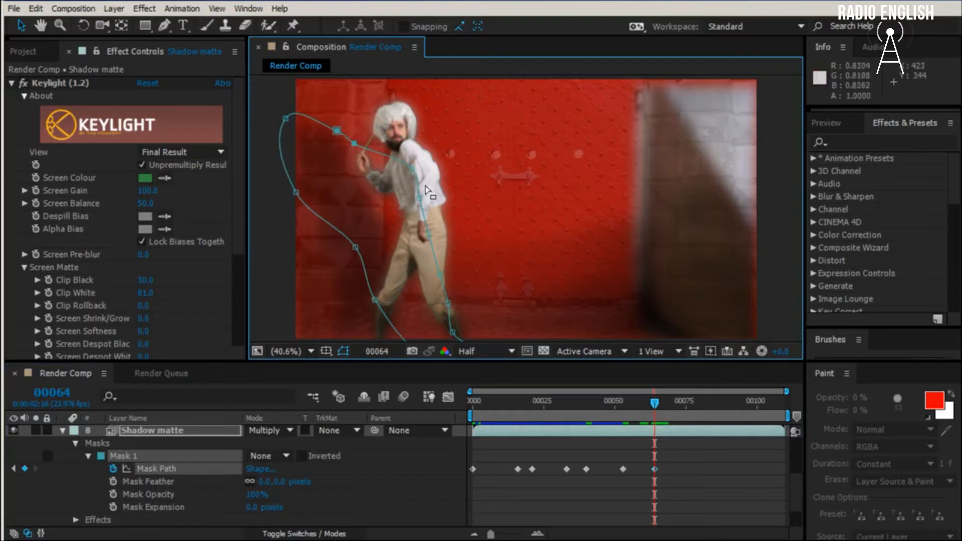
left_click_drag(362, 189, 353, 182)
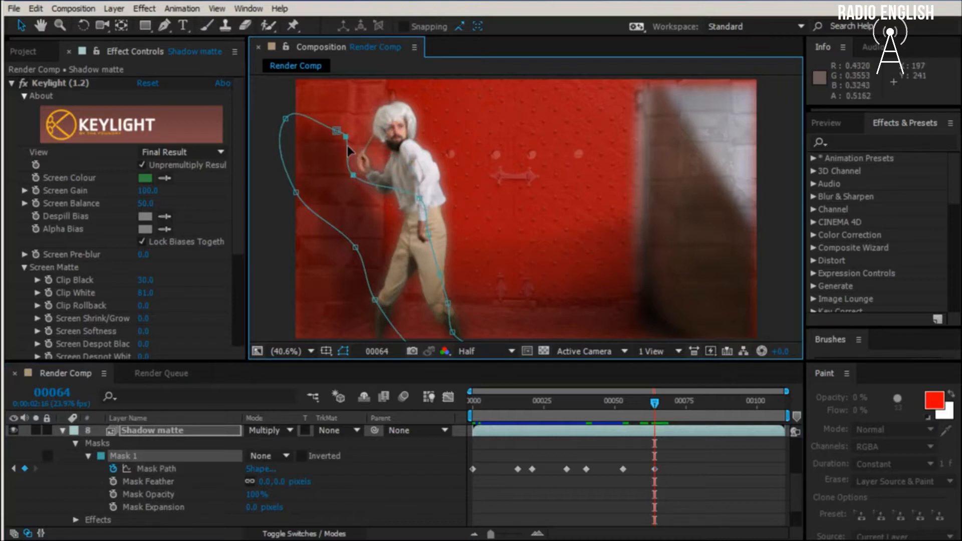
At frame 64, fit the mask's lower actor-side and brick-wall vertices to the shadow's body, comparing with the frame 53 keyframe.
left_click_drag(402, 218, 406, 250)
left_click_drag(437, 285, 441, 301)
key("j")
key("k")
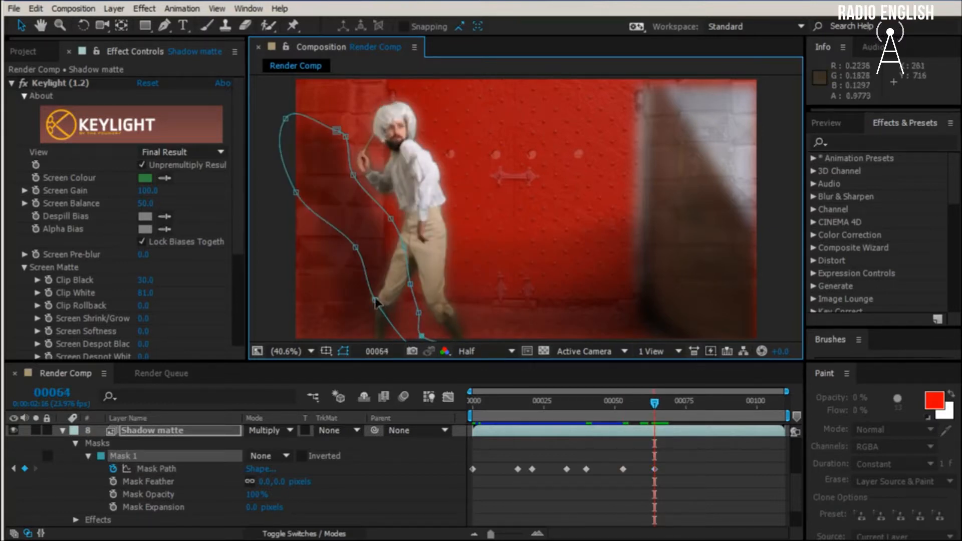
left_click_drag(376, 302, 318, 256)
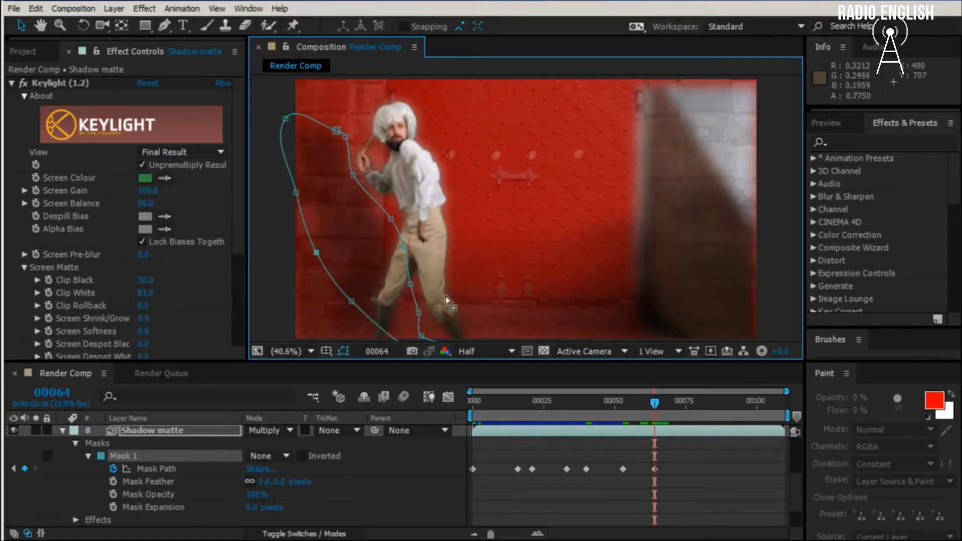
left_click_drag(419, 313, 400, 281)
At frame 64, gather the mask's bottom vertices beneath the shadow's feet, just below the image edge, and tighten the lower brick-wall vertex.
left_click_drag(476, 313, 483, 199)
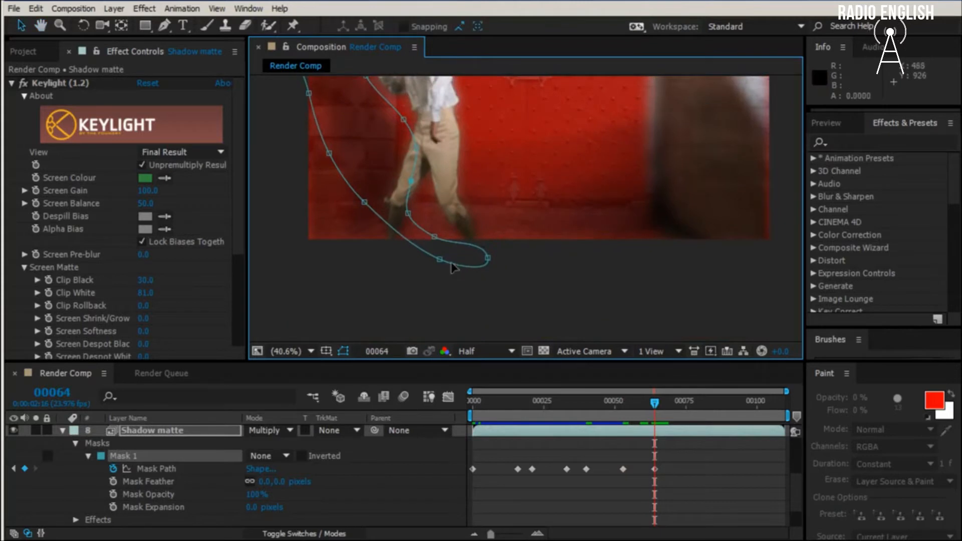
left_click_drag(435, 242, 402, 249)
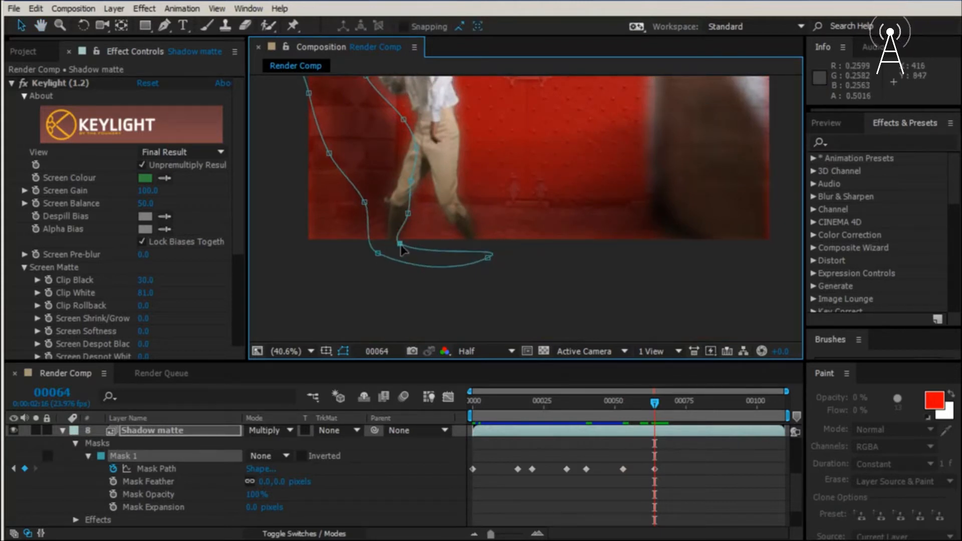
left_click_drag(489, 261, 390, 271)
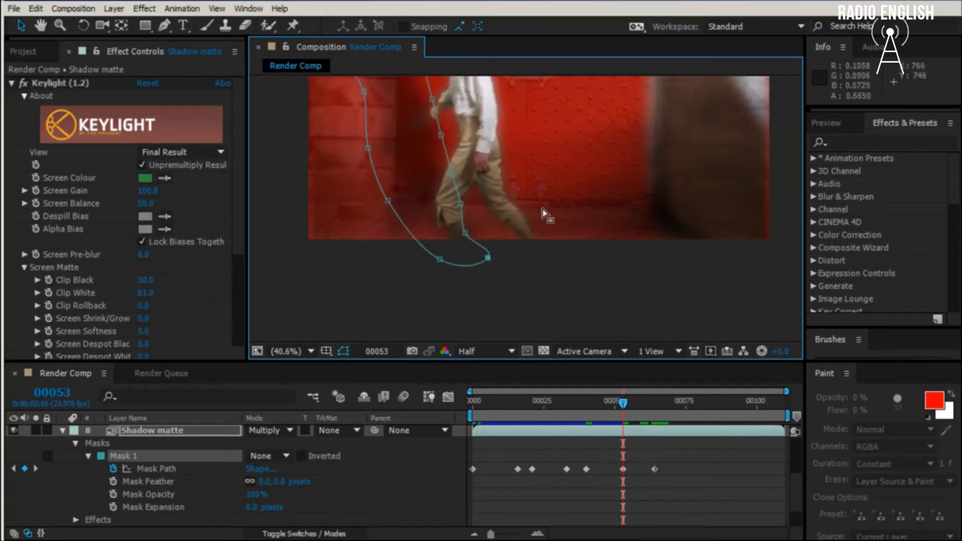
key("space")
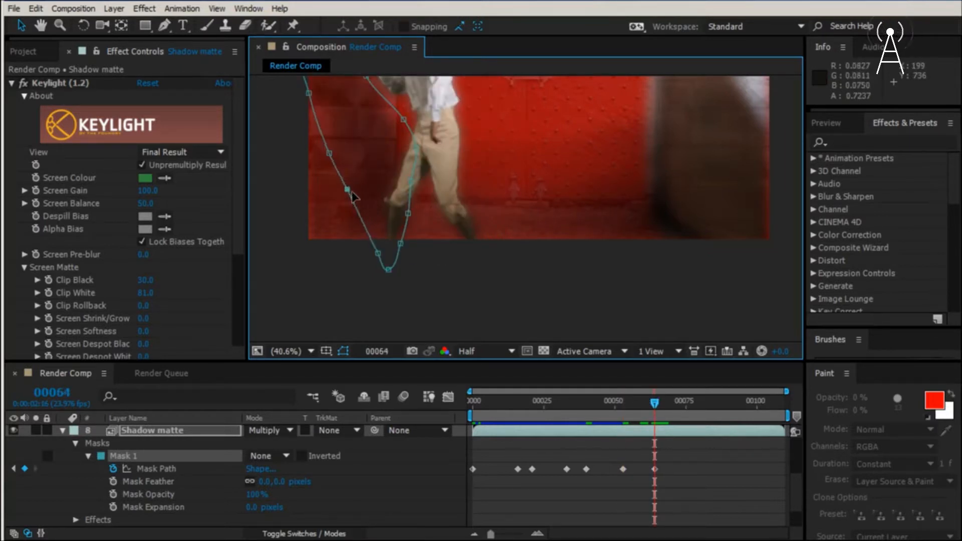
At frame 53, sharpen the curve at the mask's bottom brick-wall vertex with the Pen tool, after comparing the neighbouring keyframes.
key("j")
key("j")
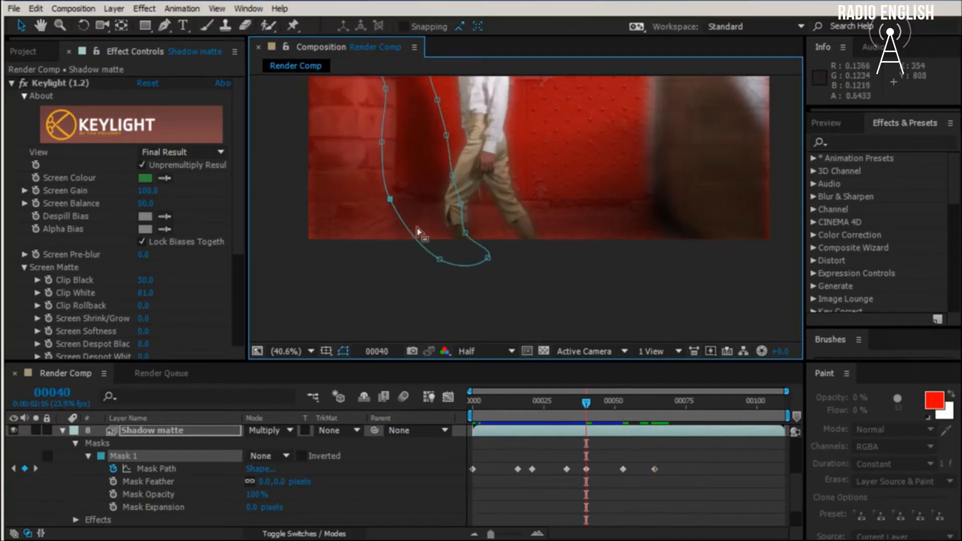
key("k")
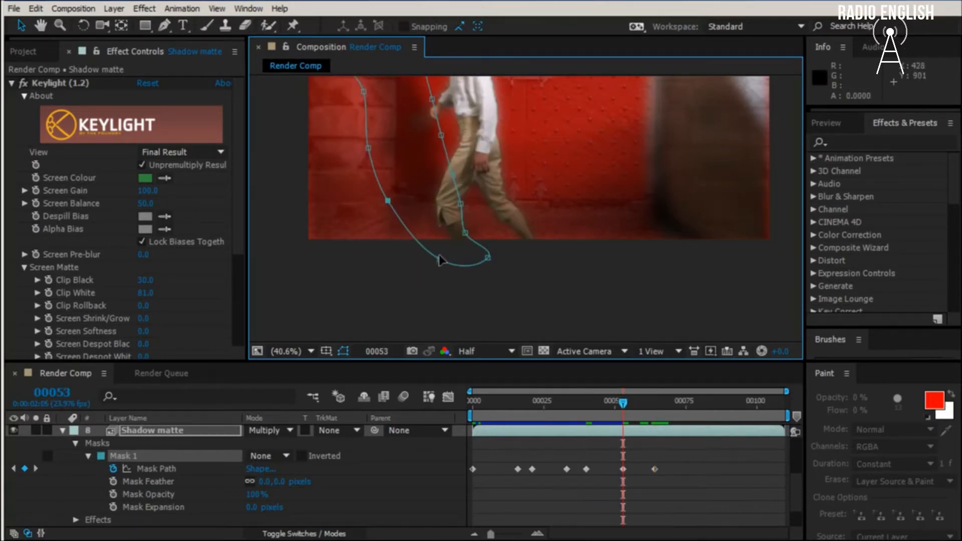
key("j")
key("k")
key("k")
key("j")
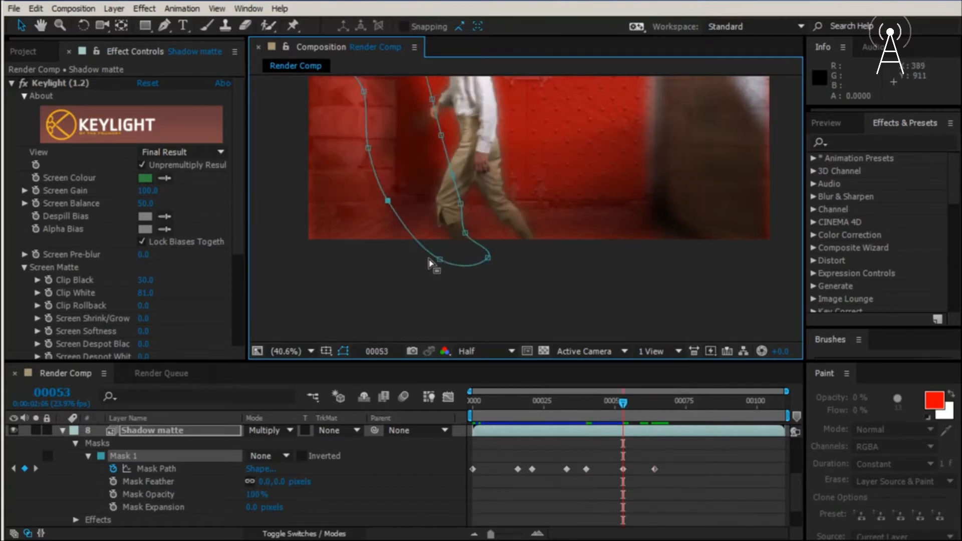
left_click(439, 259)
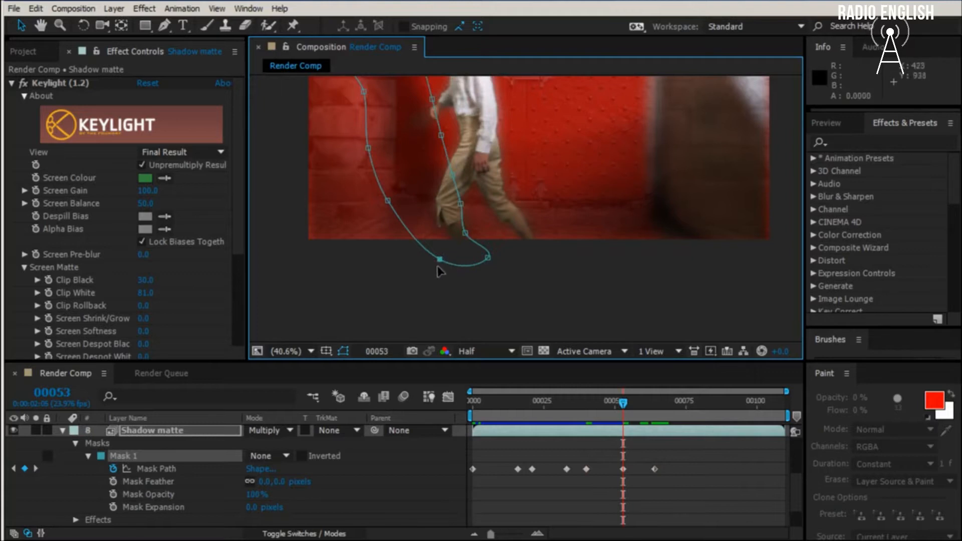
left_click(164, 26)
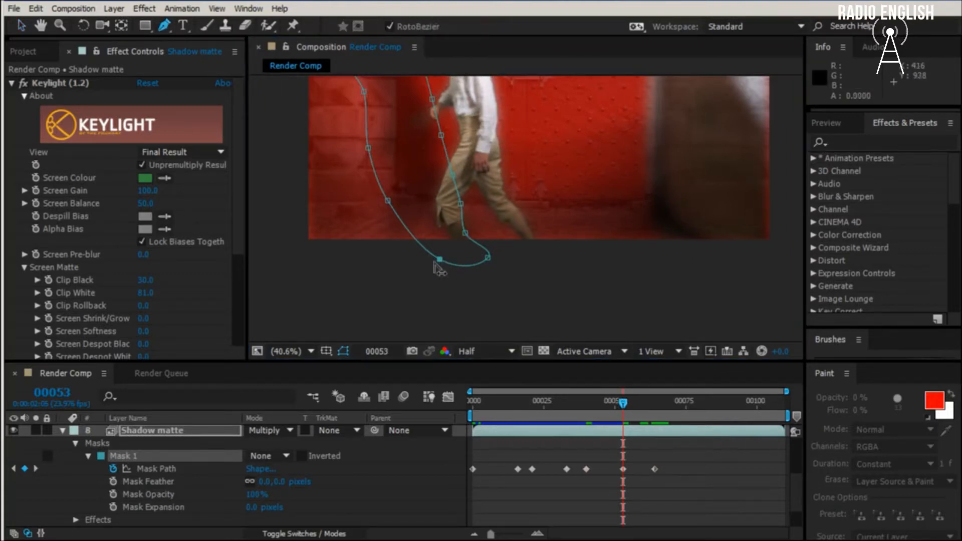
left_click_drag(440, 260, 364, 240)
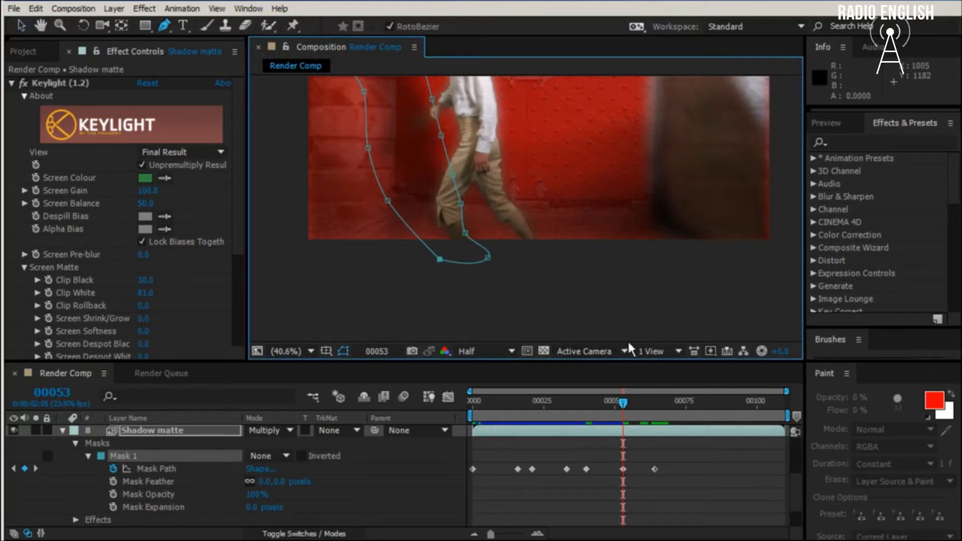
At frame 53, shift the mask's bottom brick-wall vertex slightly outward, checking the shape against the frame 40 and 33 keyframes.
key("j")
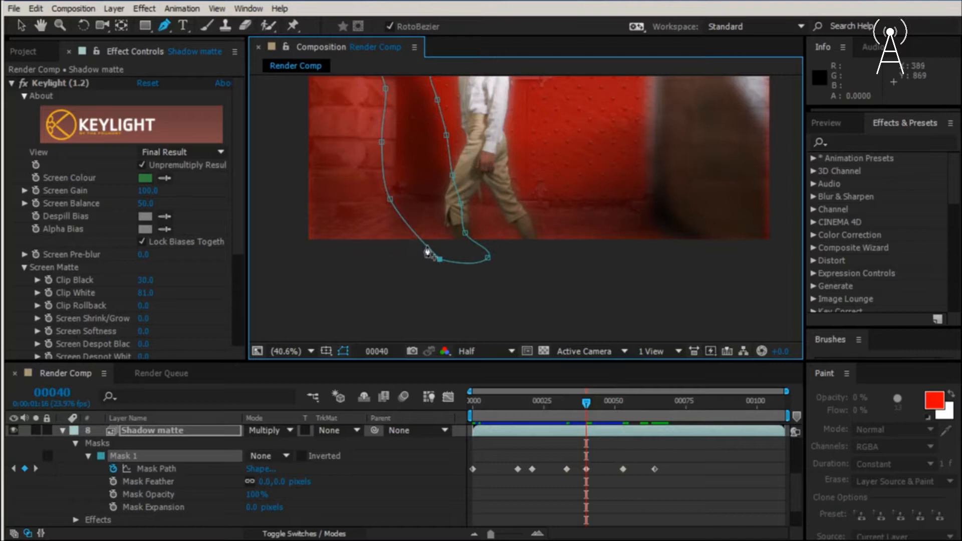
key("j")
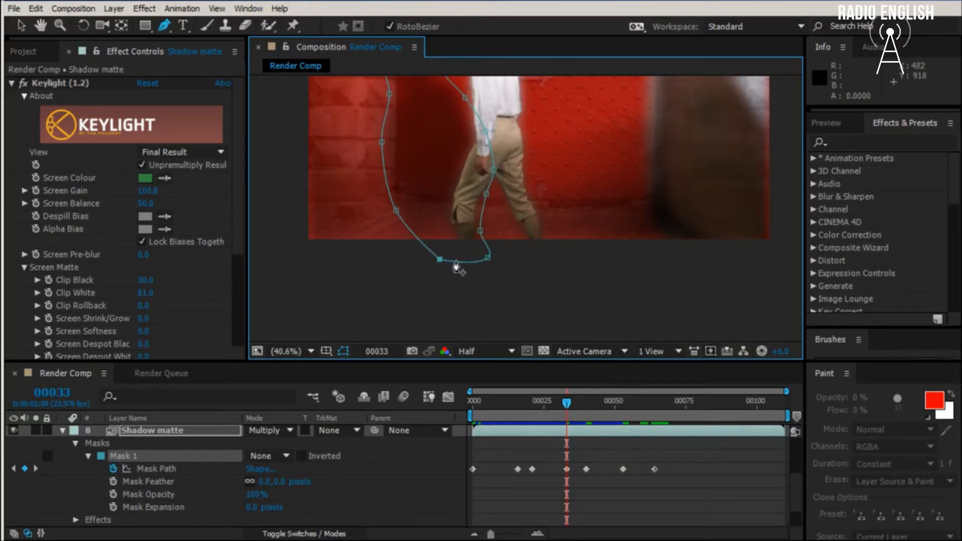
key("k")
key("k")
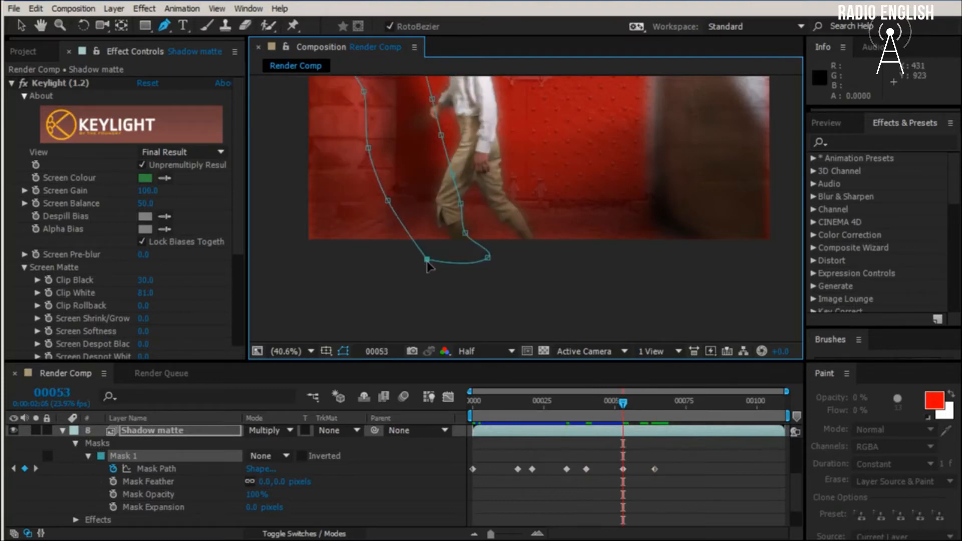
At frame 71, move the mask's middle and lower brick-wall vertices outward around the shadow, comparing with the frame 64 keyframe.
key("k")
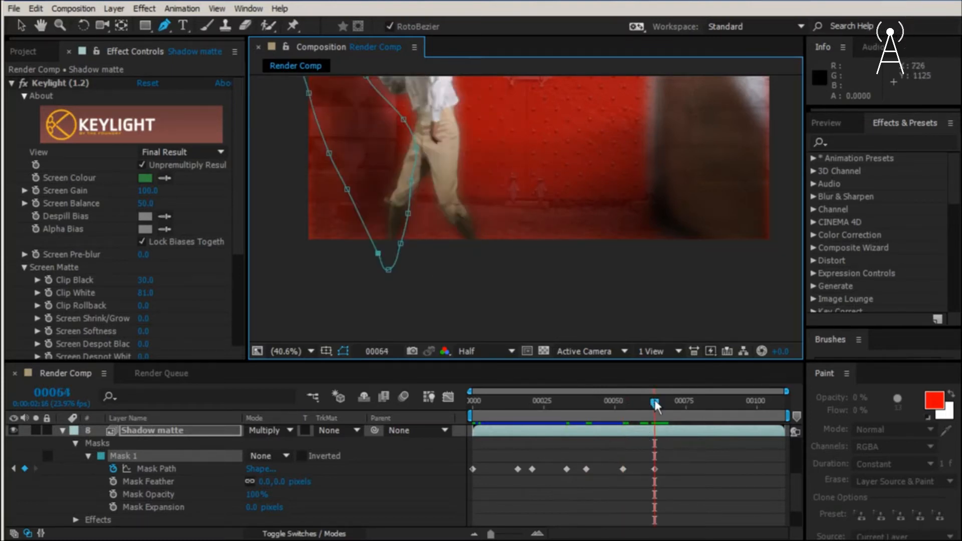
left_click_drag(654, 401, 674, 413)
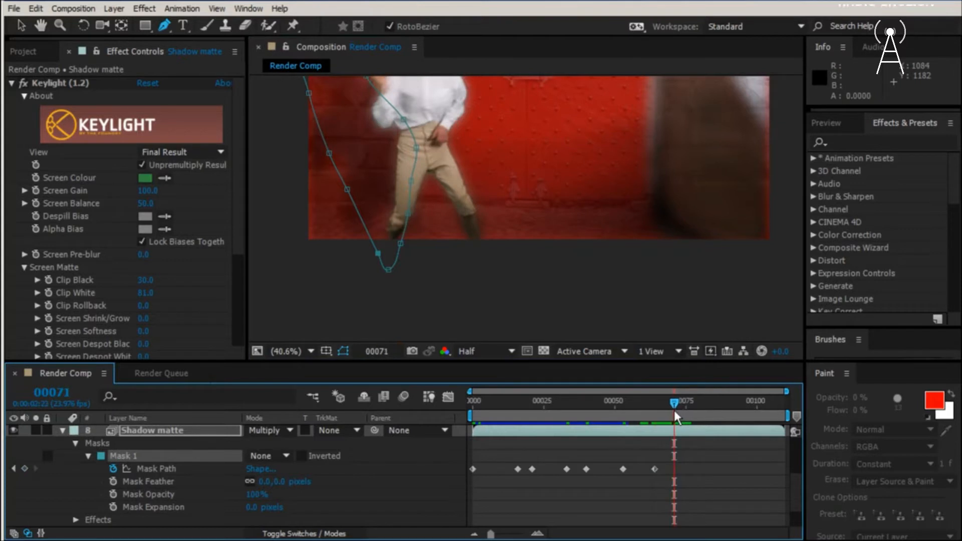
left_click_drag(554, 219, 581, 294)
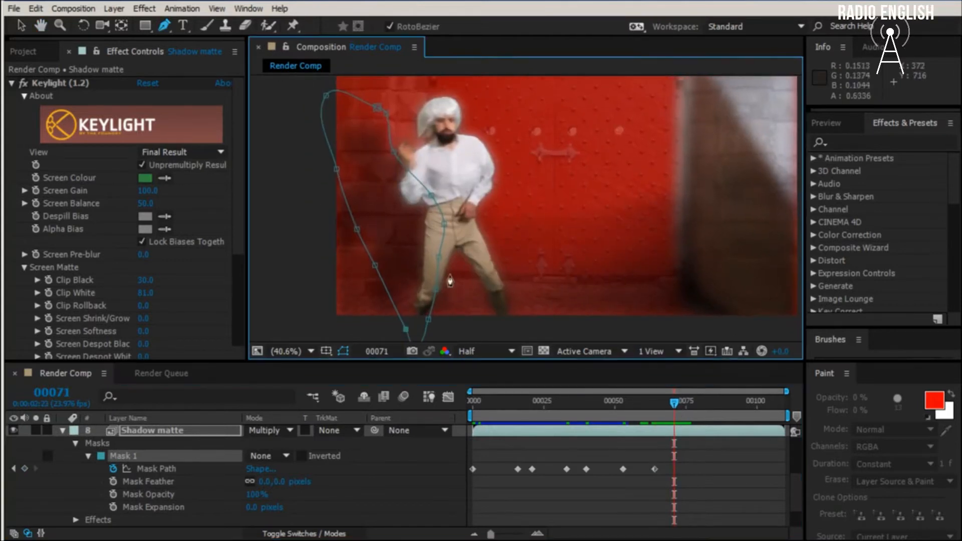
left_click_drag(374, 264, 345, 269)
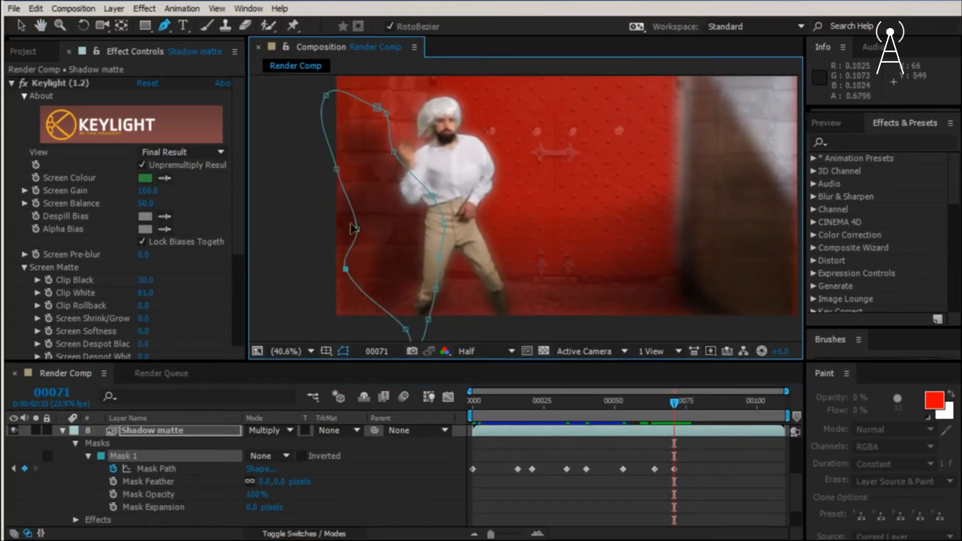
left_click_drag(354, 229, 321, 219)
key("j")
key("k")
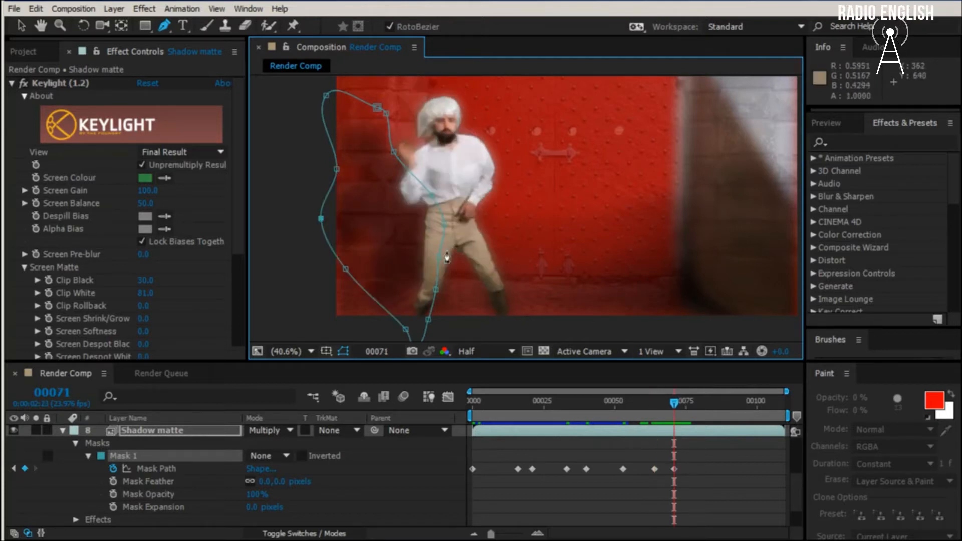
key("j")
key("k")
key("j")
key("k")
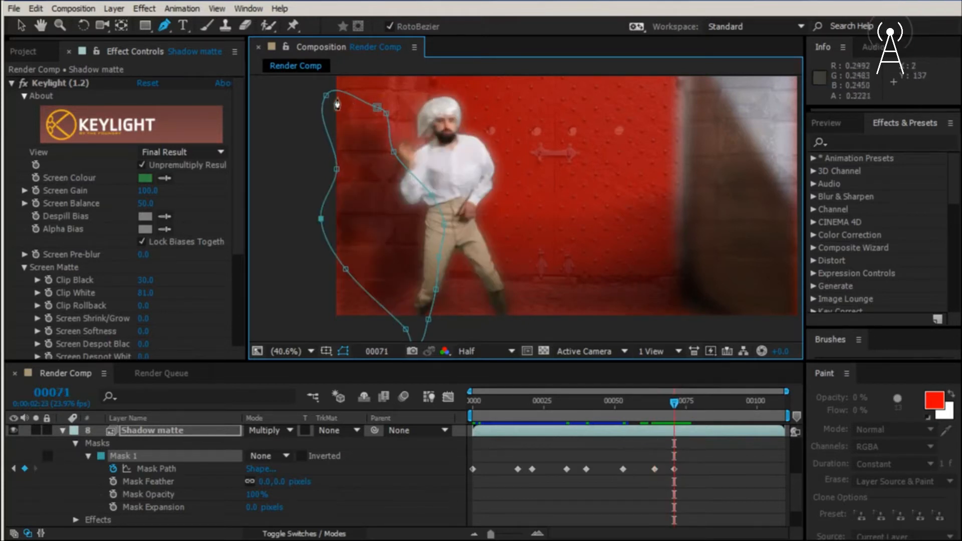
At frame 71, lower the mask's head vertices and upper actor-side vertices to fit the shadow, comparing with the frame 64 keyframe.
left_click_drag(326, 94, 326, 124)
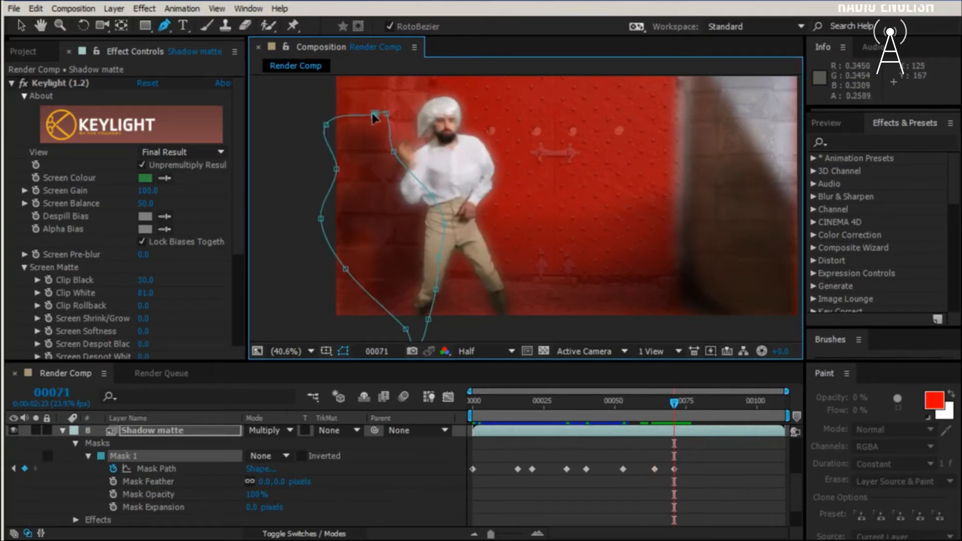
key("j")
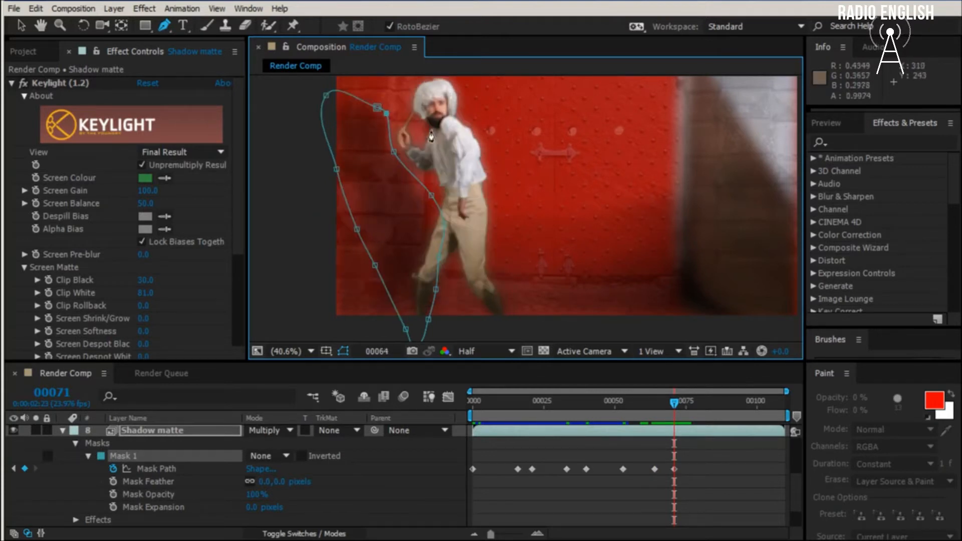
key("k")
key("j")
key("k")
key("j")
key("k")
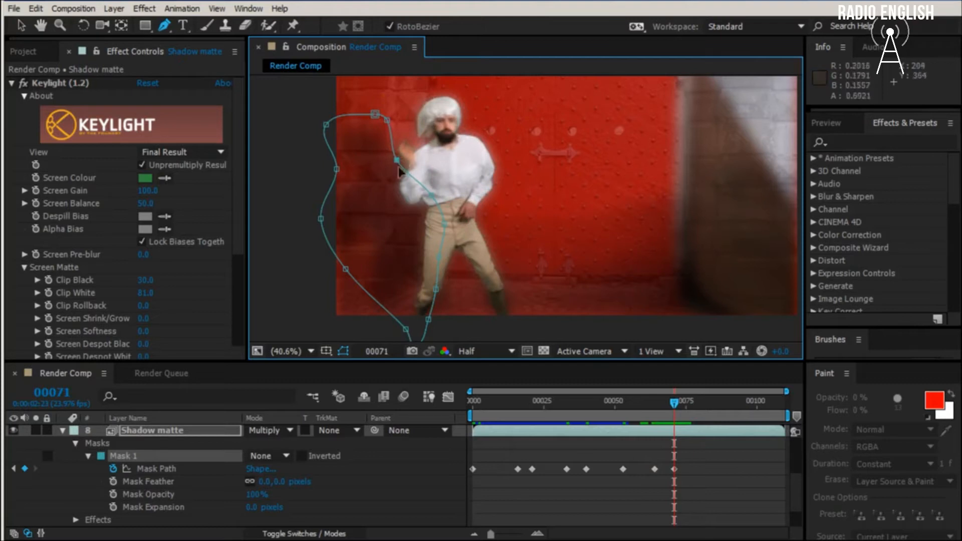
At frame 71, tighten the mask's actor-side vertices at the waist and thigh and its lower brick-wall vertices around the shadow.
left_click_drag(433, 200, 430, 198)
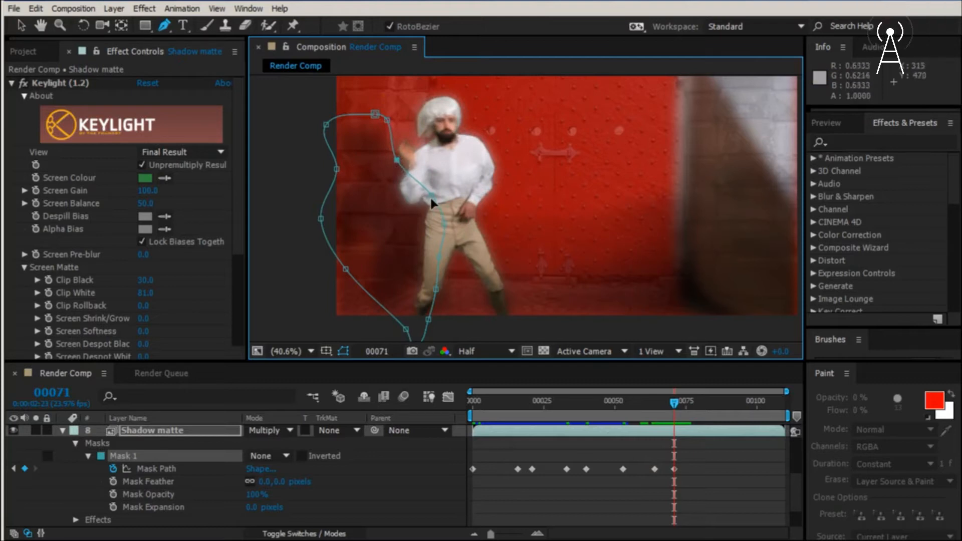
left_click_drag(439, 257, 435, 255)
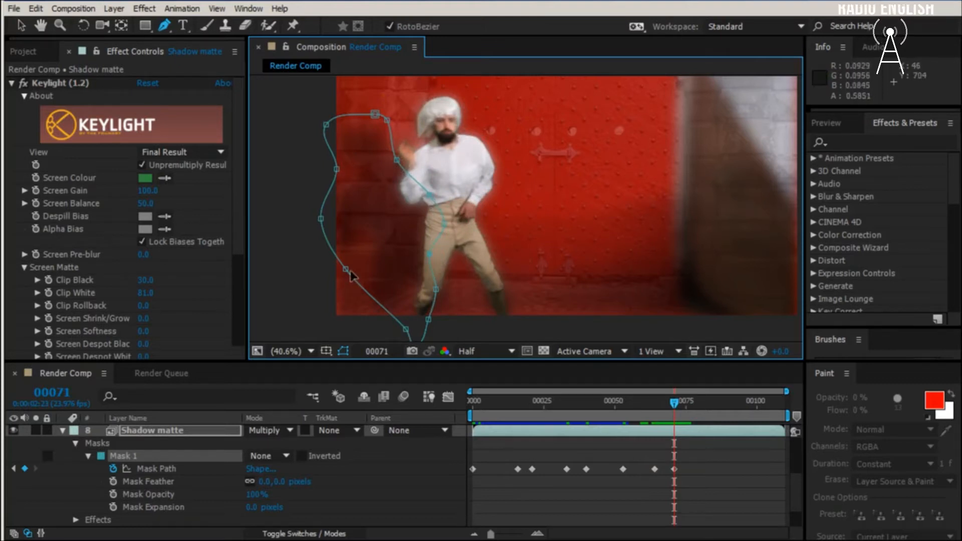
left_click_drag(345, 270, 350, 255)
left_click_drag(407, 330, 403, 329)
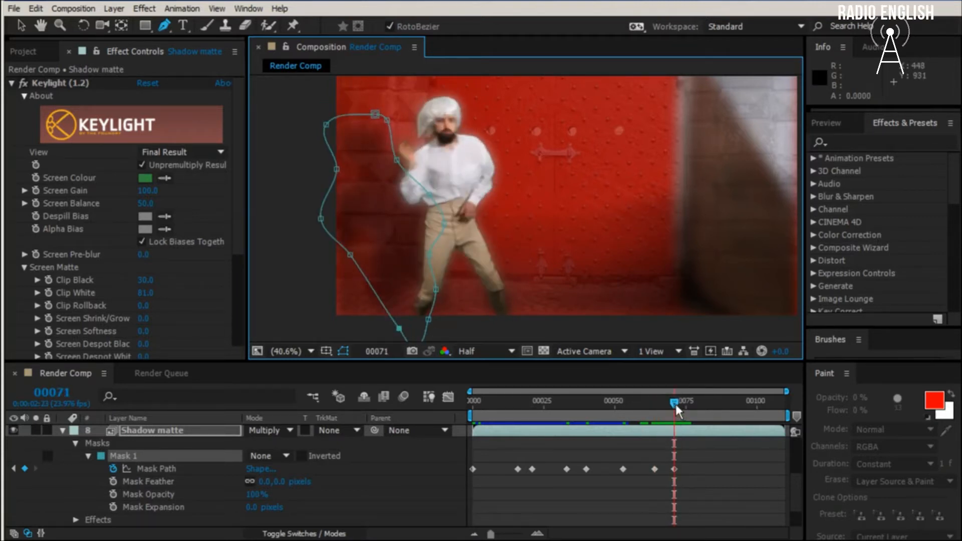
At frame 74, reshape the mask's head toward the actor, pull its brick-wall edge inward and widen its bottom around the shadow.
left_click_drag(675, 401, 686, 409)
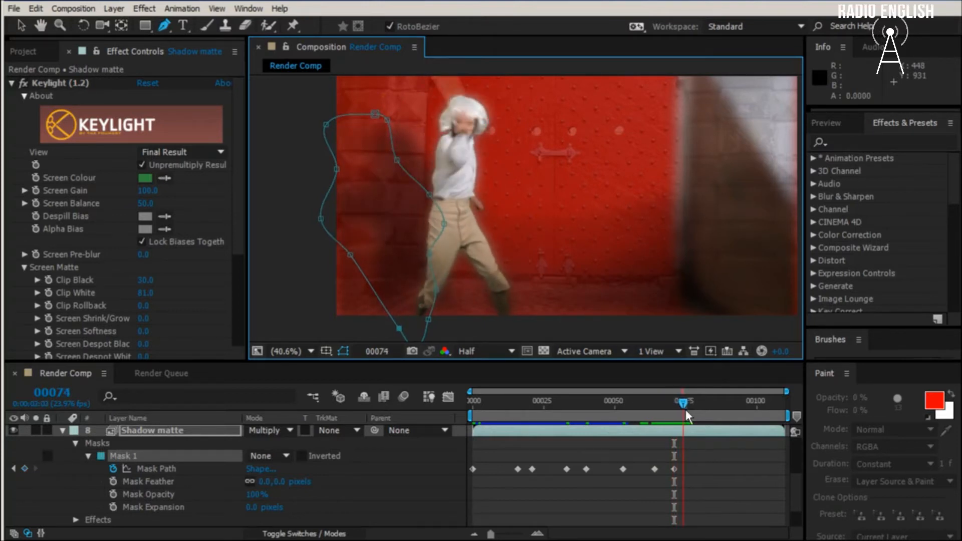
left_click(684, 410)
left_click_drag(397, 162, 407, 110)
left_click_drag(327, 124, 351, 169)
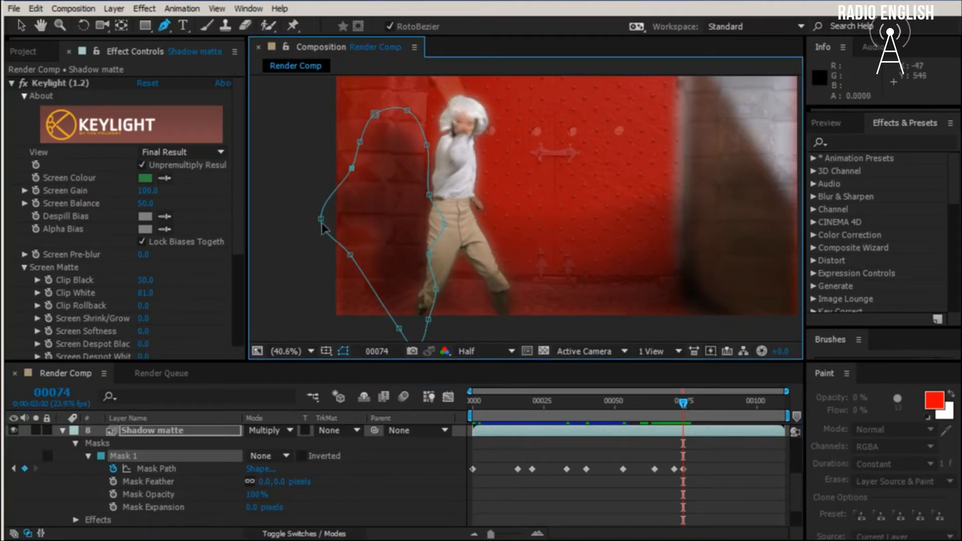
left_click_drag(321, 219, 342, 209)
left_click_drag(350, 255, 365, 236)
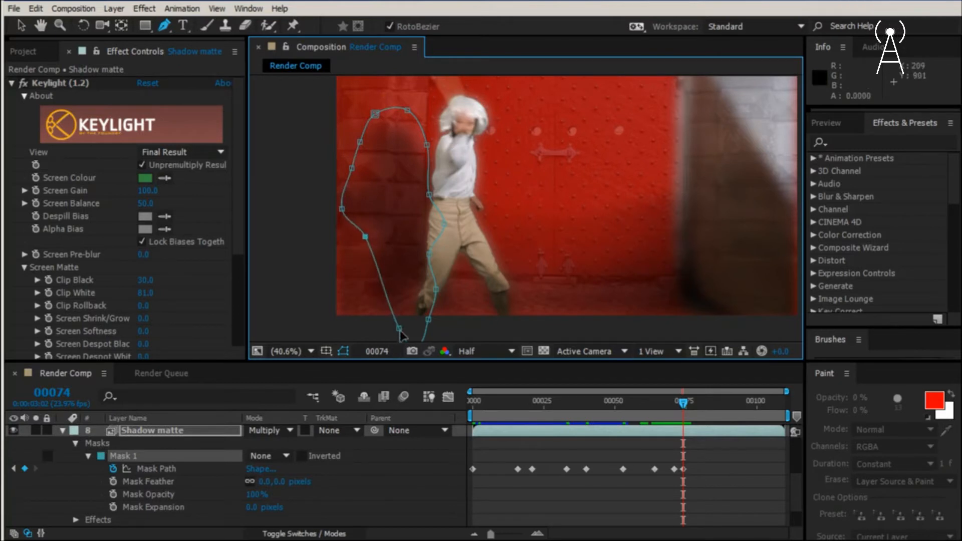
left_click_drag(399, 329, 367, 322)
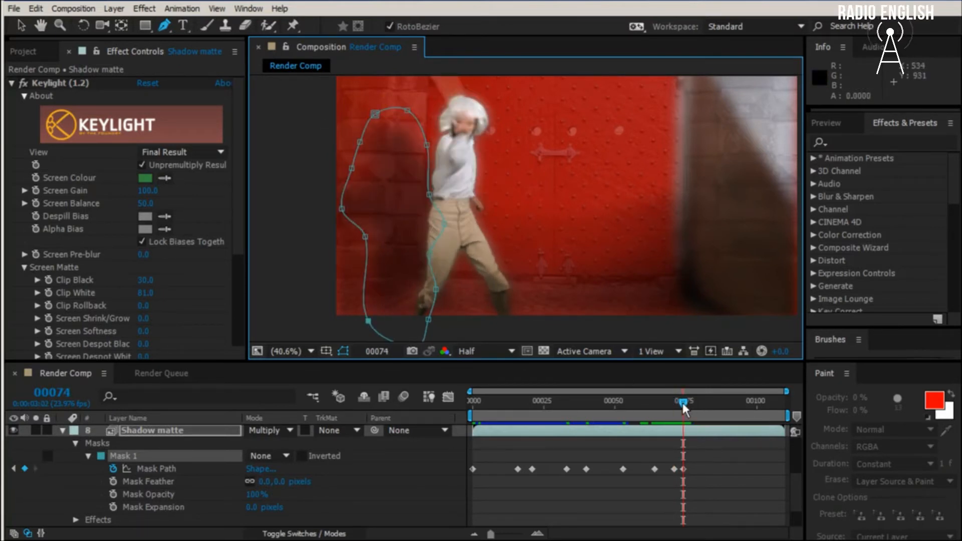
At frame 77, move the mask's head and upper brick-wall vertices closer to the actor to fit the shadow's narrower head.
left_click_drag(683, 402, 692, 411)
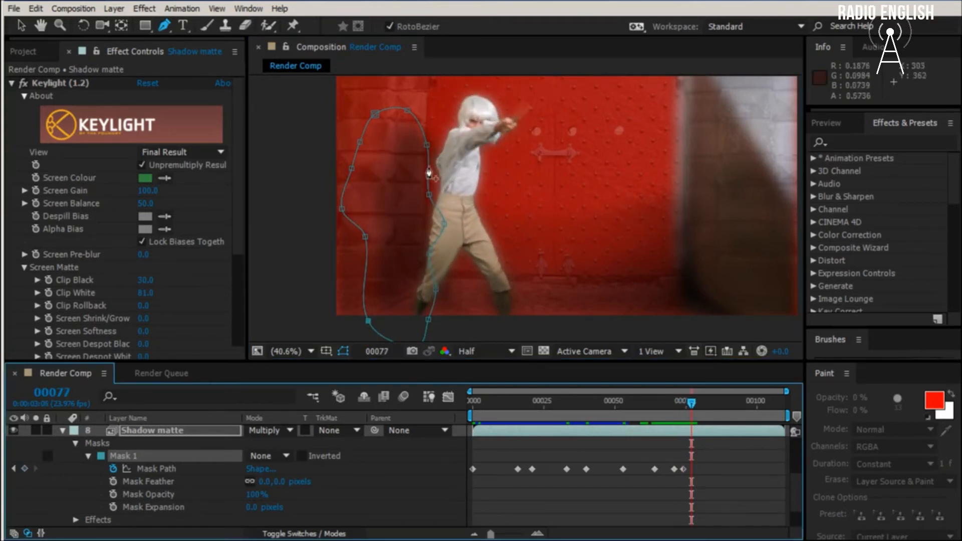
left_click_drag(427, 145, 439, 145)
left_click_drag(407, 110, 394, 126)
left_click_drag(439, 147, 433, 148)
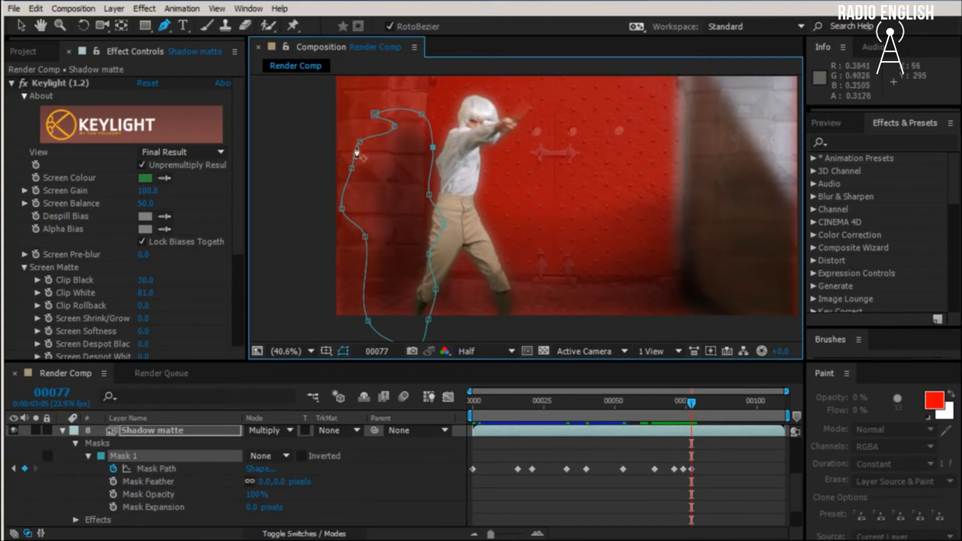
left_click_drag(359, 142, 387, 144)
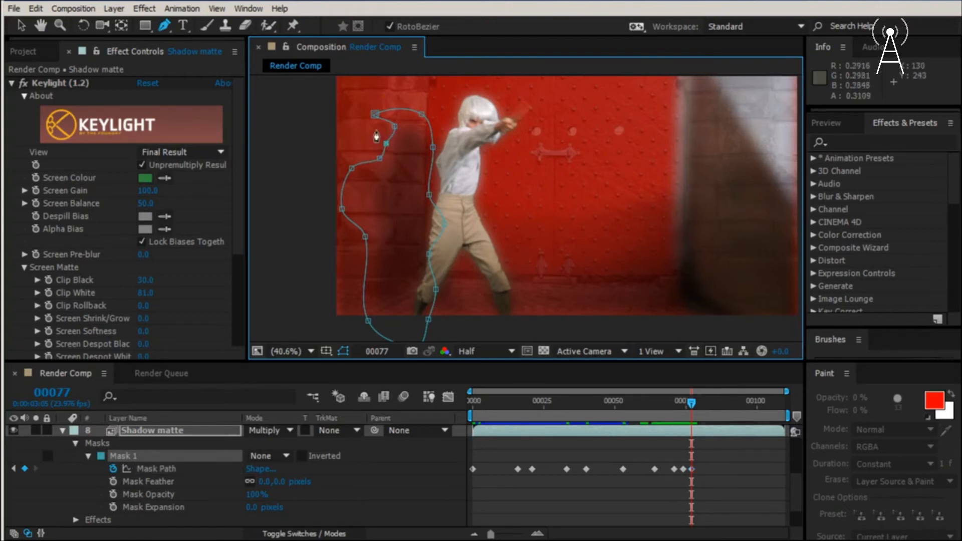
left_click(21, 25)
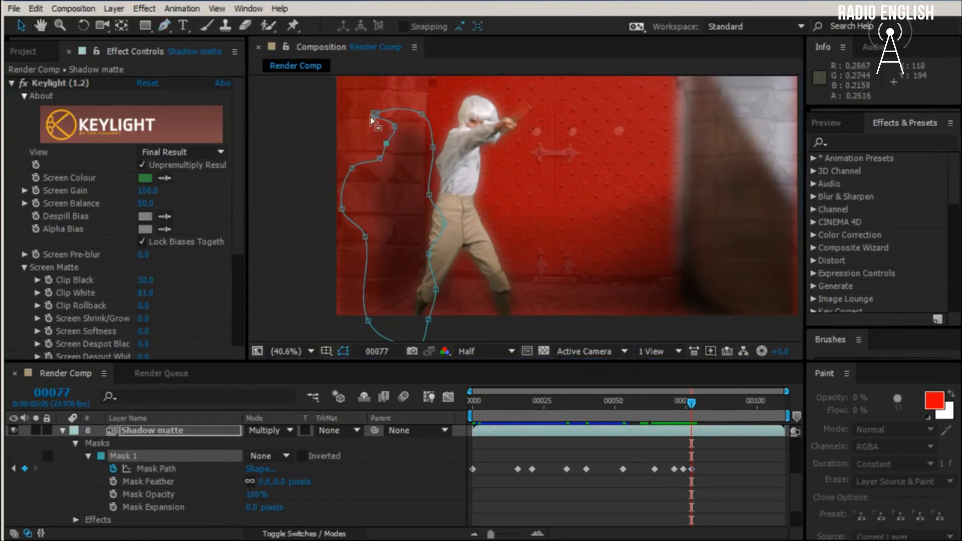
left_click_drag(380, 119, 409, 115)
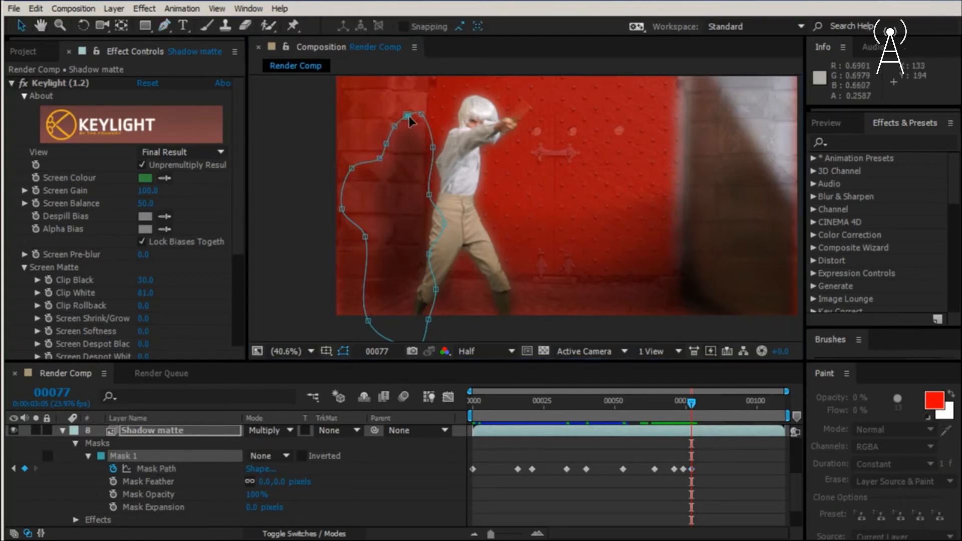
At frame 77, pull the mask's middle brick-wall vertices inward to the shadow's body, comparing with the frame 74 keyframe.
left_click_drag(352, 168, 377, 244)
key("j")
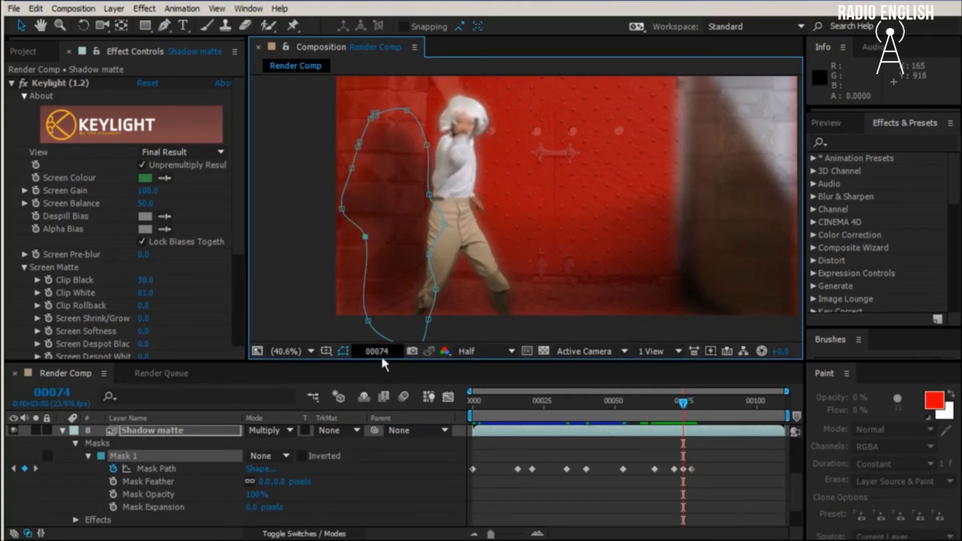
key("k")
key("j")
key("k")
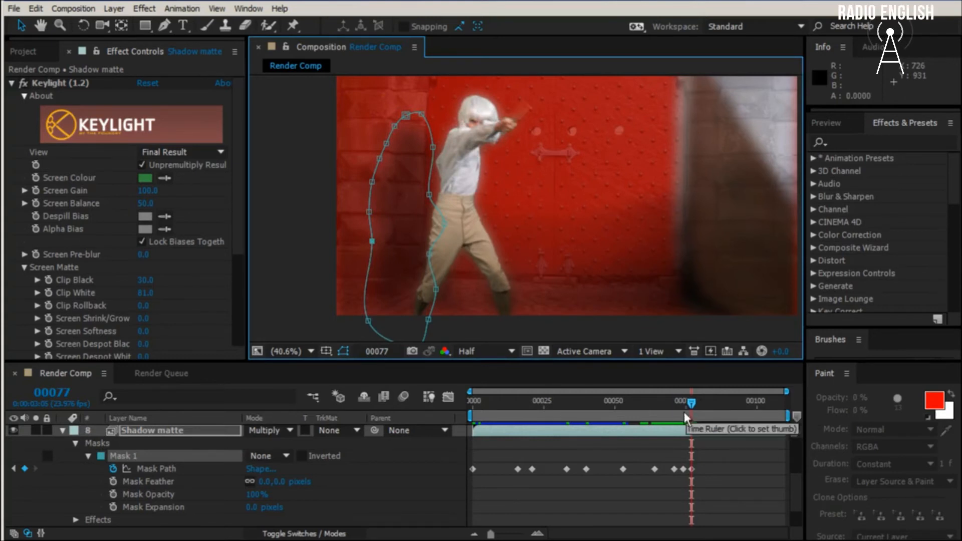
At frame 89, move the mask's upper actor-side vertex and head vertices toward the actor to fit the shadow.
left_click_drag(693, 403, 732, 423)
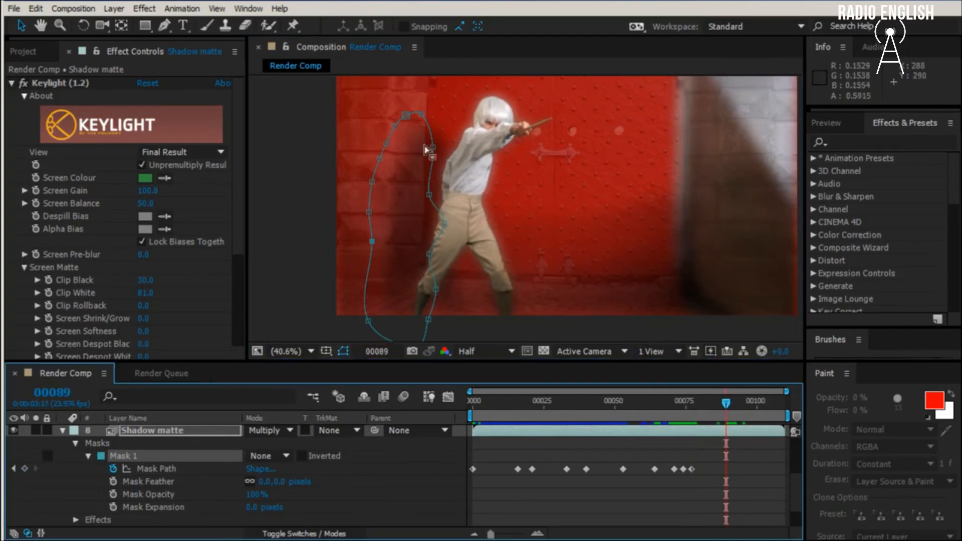
left_click_drag(433, 147, 447, 147)
left_click_drag(409, 120, 417, 122)
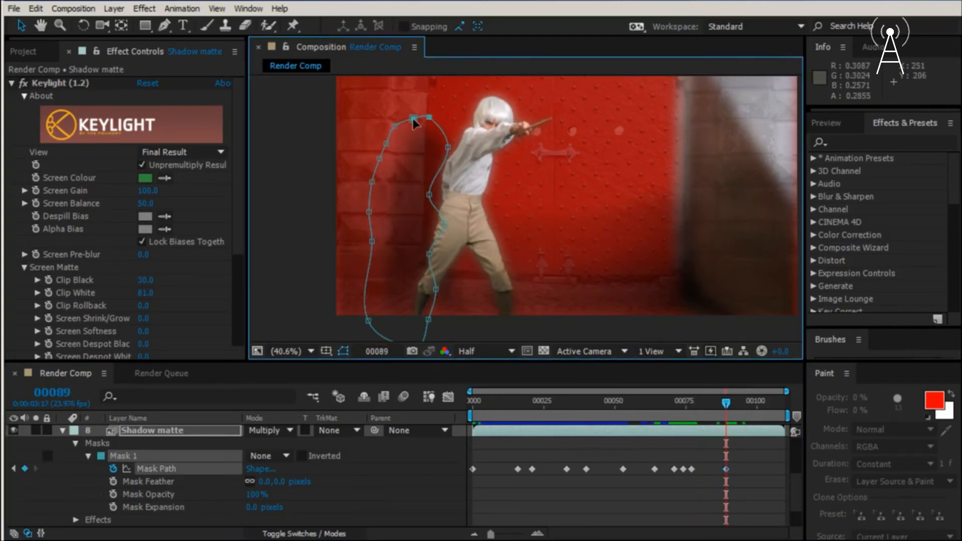
At frame 89, shift the whole mask slightly toward the actor, comparing its position with the previous keyframe.
double_click(373, 186)
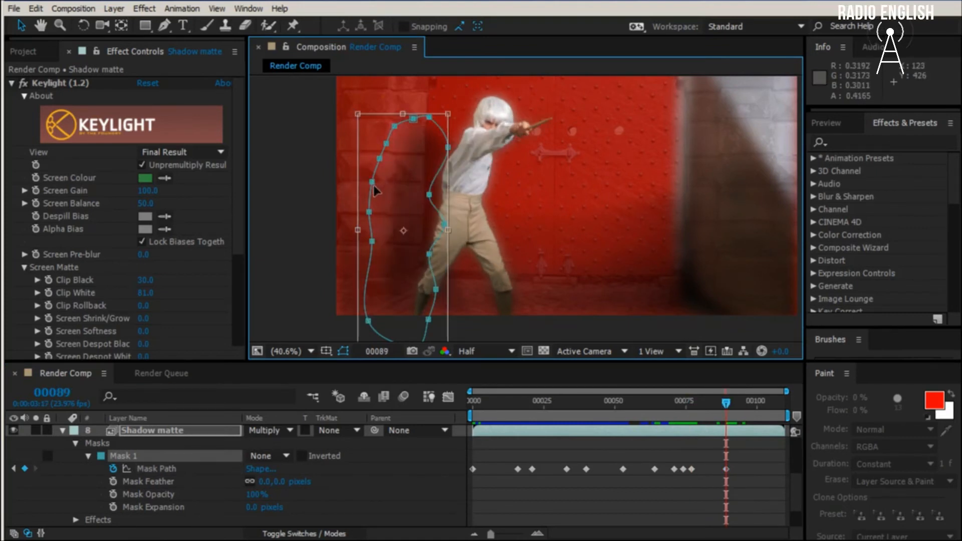
left_click_drag(373, 185, 382, 186)
key("j")
key("k")
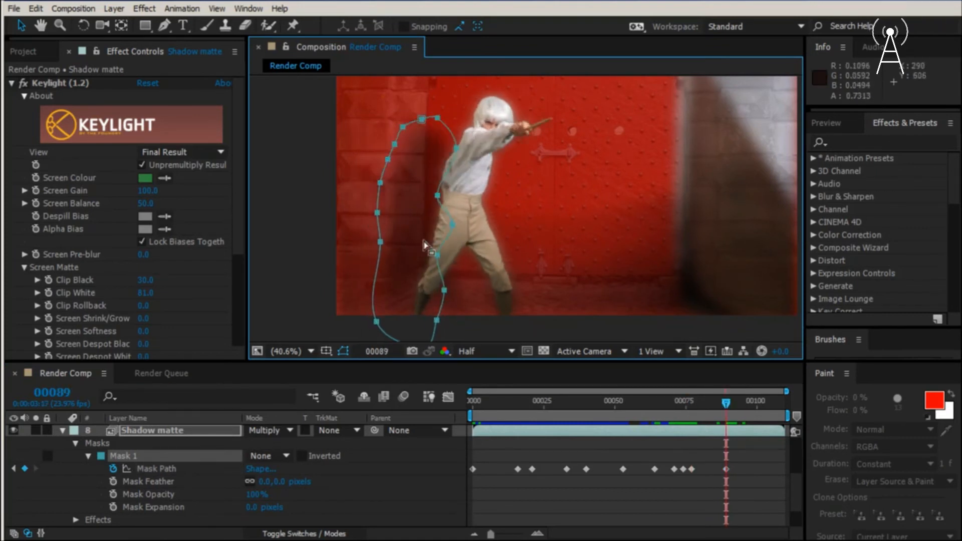
key("j")
key("k")
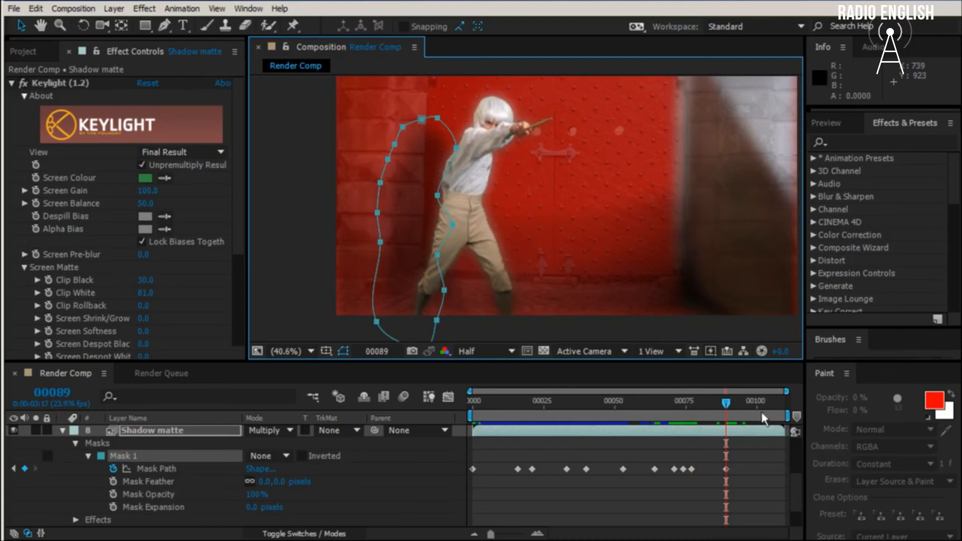
At frame 109, nudge the whole mask slightly to add a closing keyframe, comparing it with the frame 89 keyframe.
left_click_drag(729, 408, 796, 417)
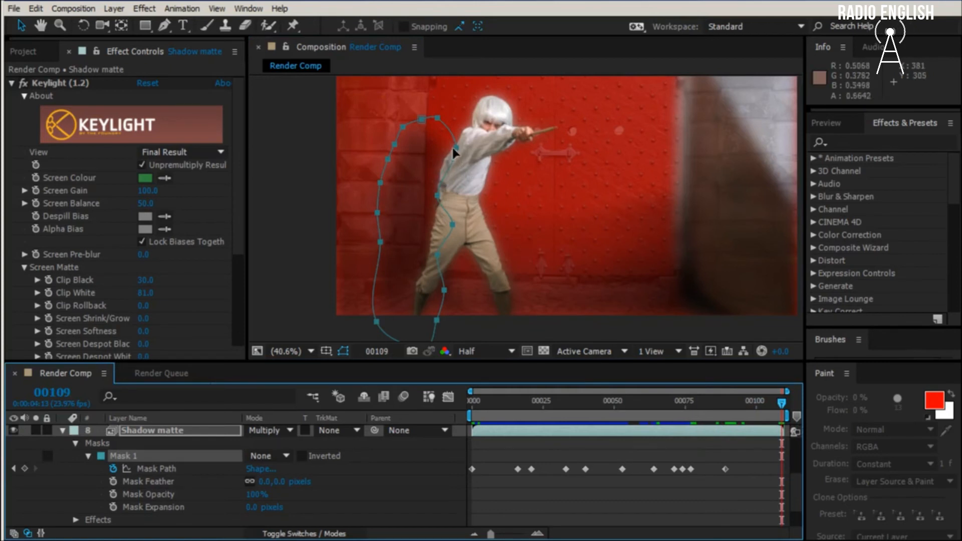
left_click_drag(453, 150, 452, 149)
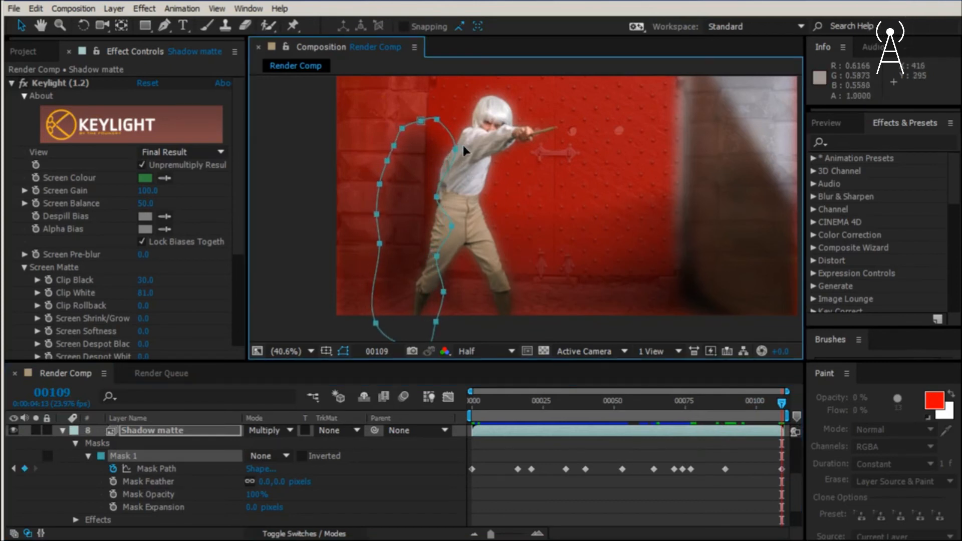
key("j")
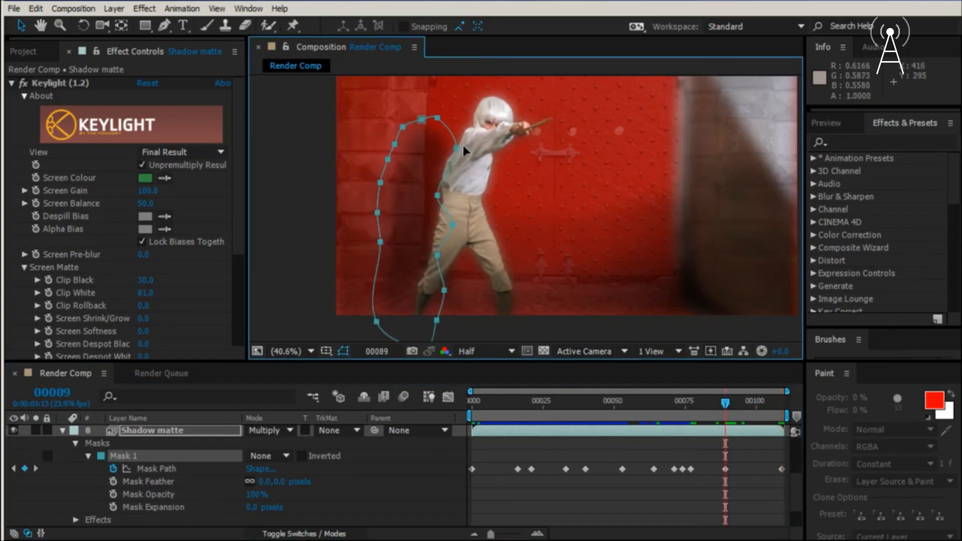
key("k")
key("j")
key("k")
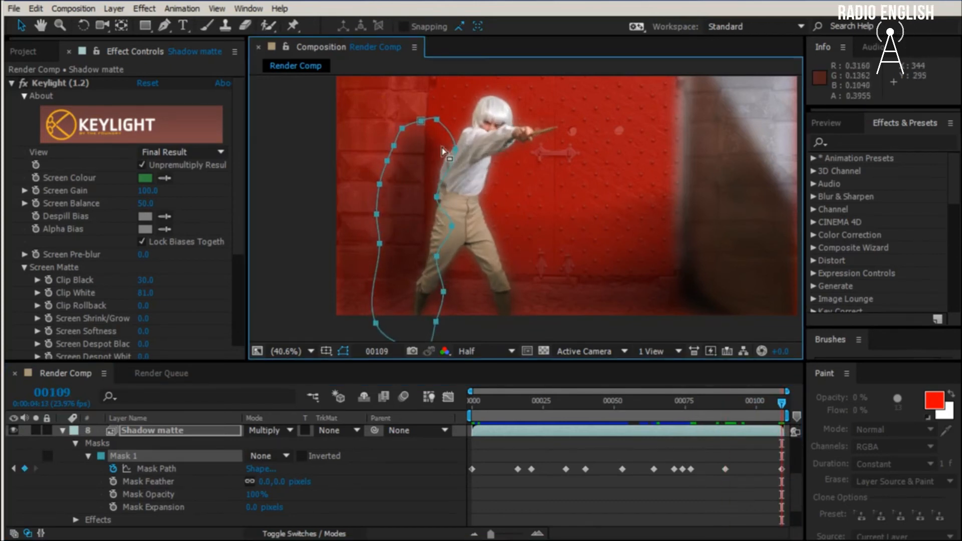
key("j")
key("k")
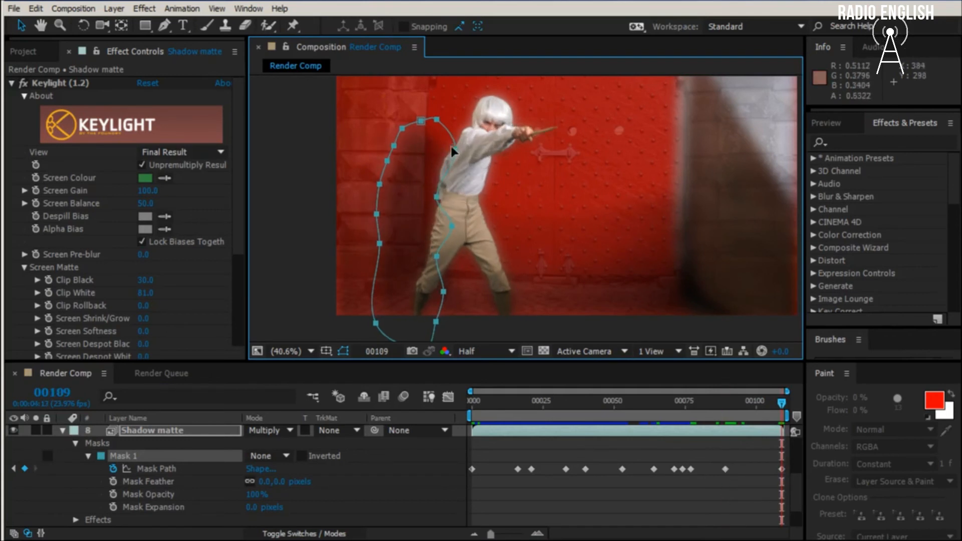
Fine-tune the mask's position at frame 109 and check the shadow's fit between the frame 89 and 109 keyframes.
left_click_drag(452, 147, 450, 144)
key("j")
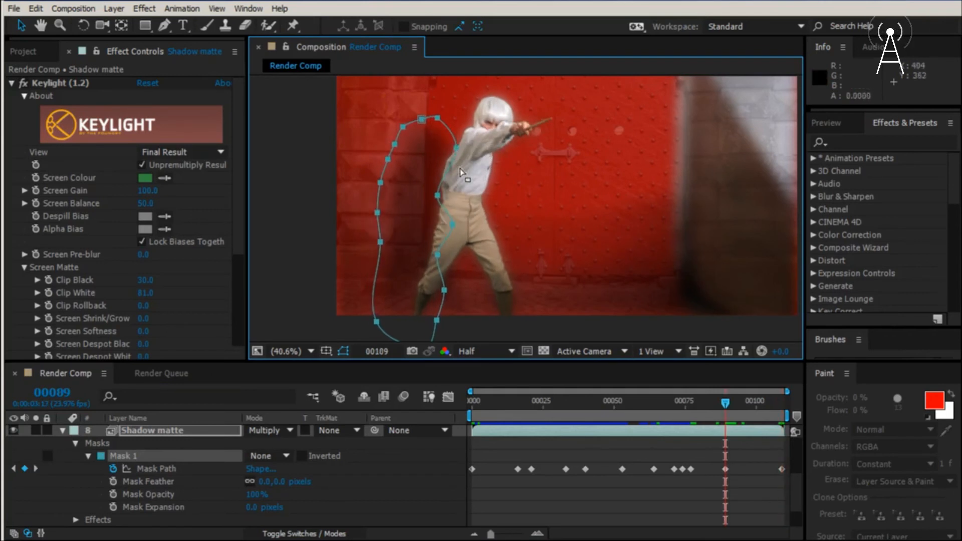
key("k")
key("j")
key("k")
key("j")
key("k")
key("j")
key("j")
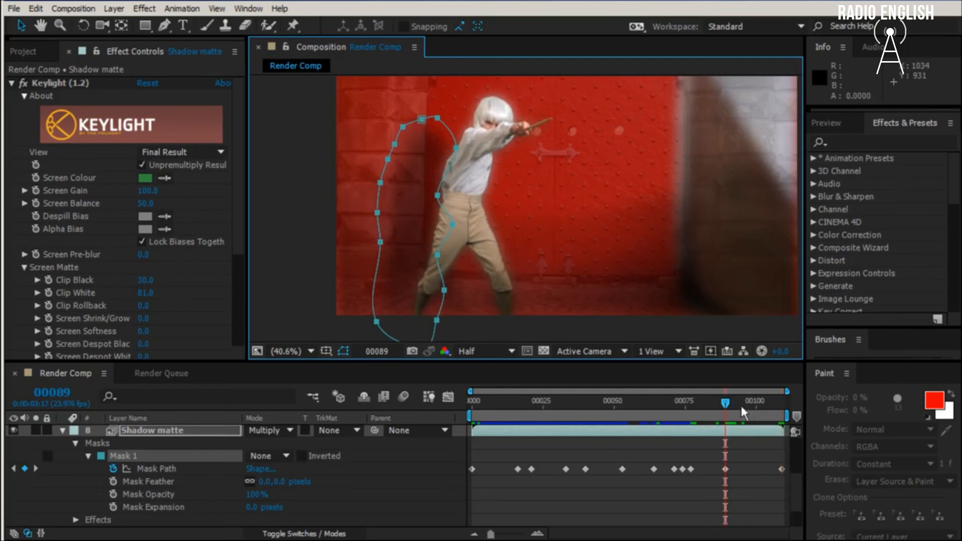
Return to frame 0 and set Mask 1's mode to Add on the Shadow matte layer.
left_click_drag(720, 399, 453, 443)
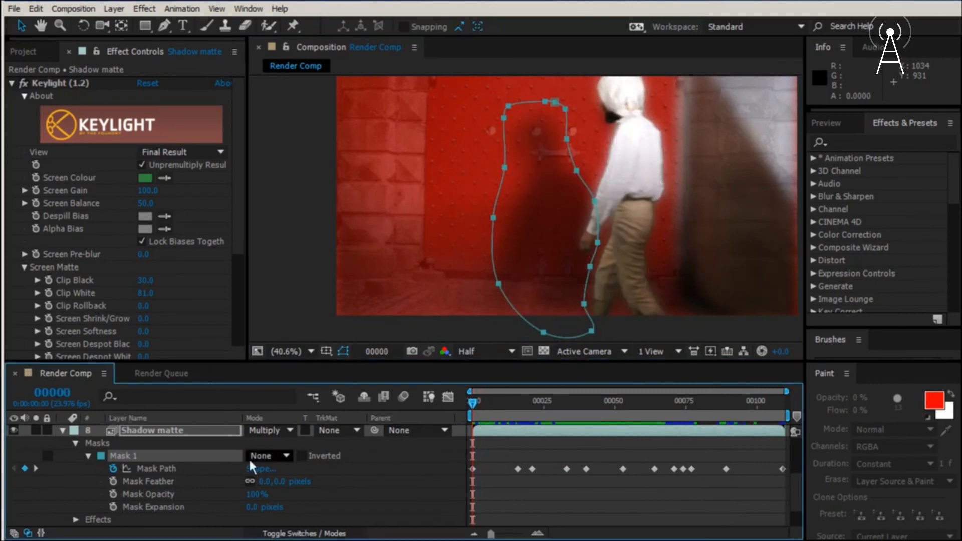
left_click(270, 454)
left_click(272, 483)
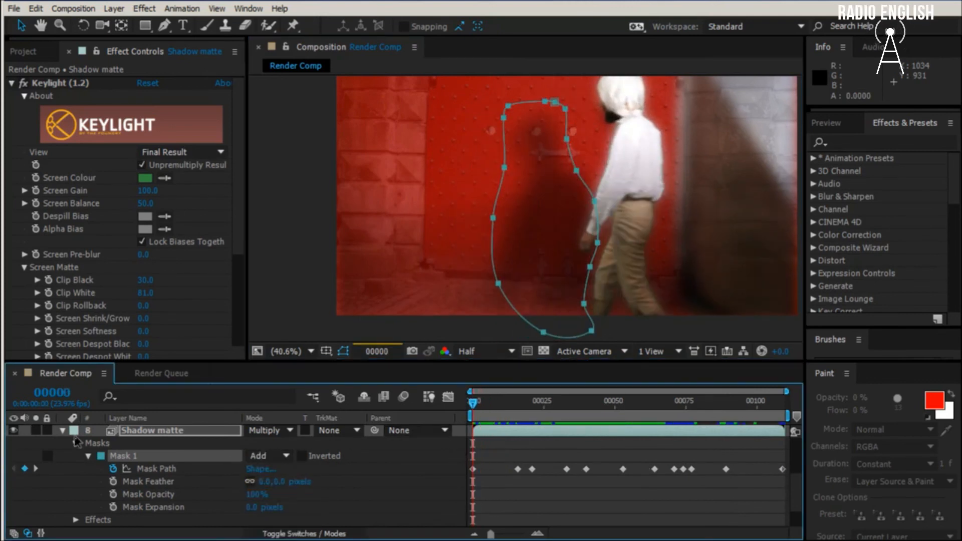
Raise the opacity of the CastleDoor.tif background layer.
scroll(179, 458, "down", 3)
left_click(137, 507)
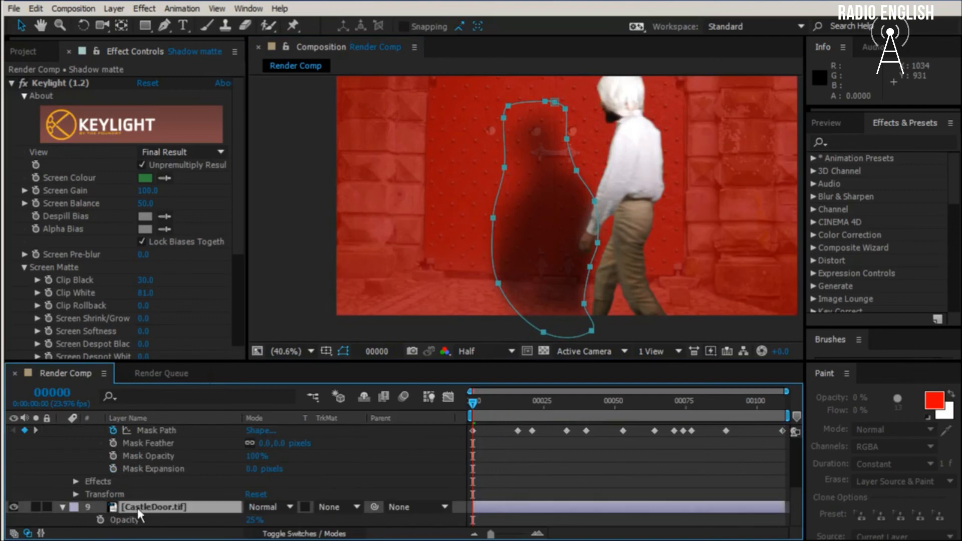
left_click_drag(254, 521, 790, 396)
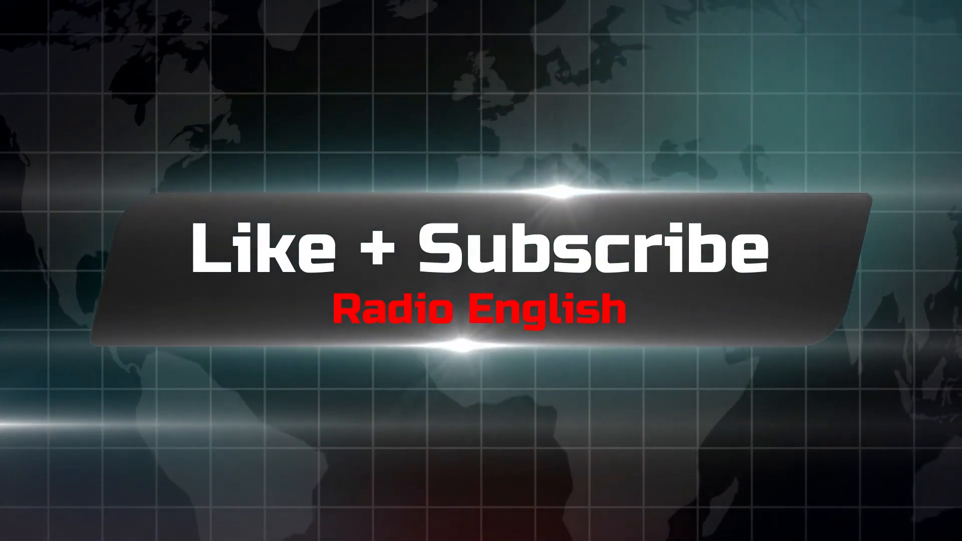